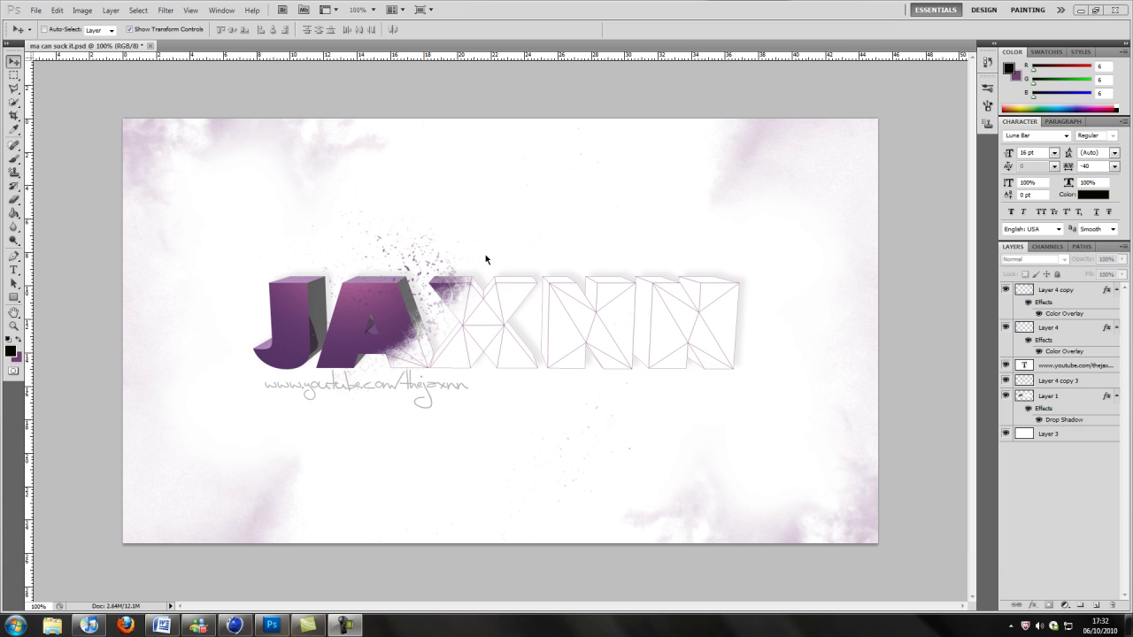
Step: Bring the purple JAXNN scene forward in Cinema 4D, look through MoGraph and primitives, then open Render Settings
mouse_move(253, 629)
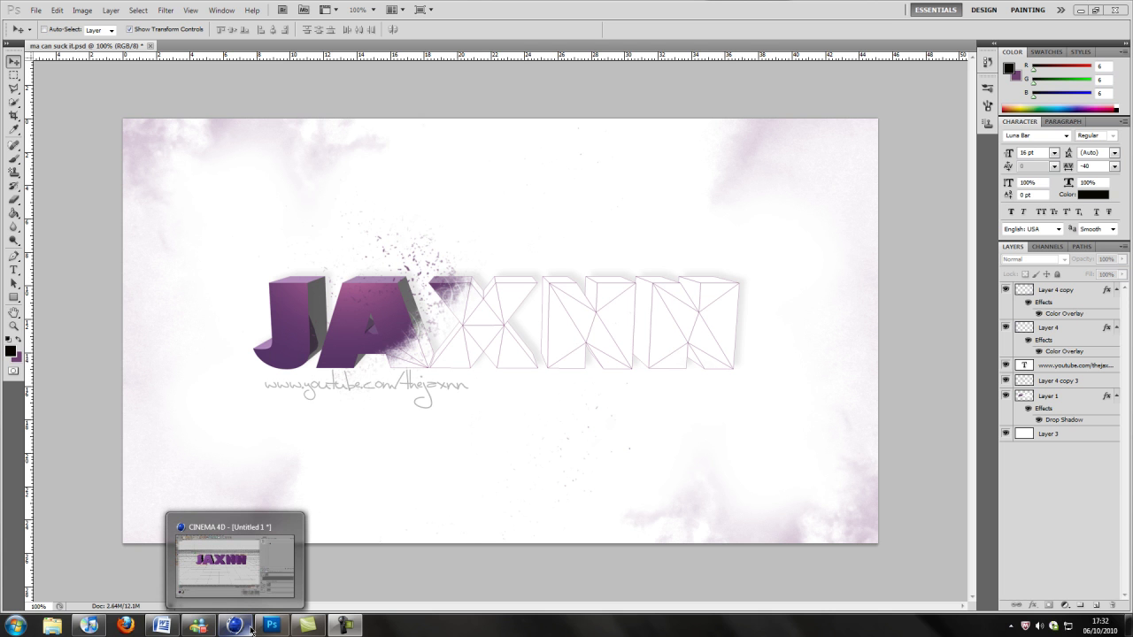
left_click(251, 628)
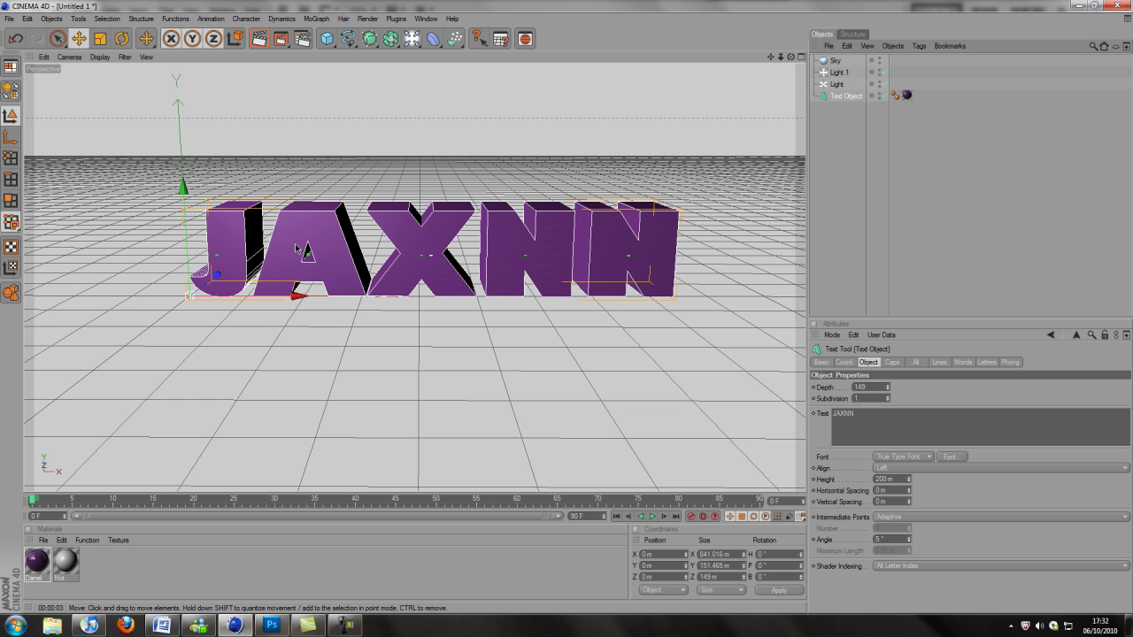
left_click(316, 18)
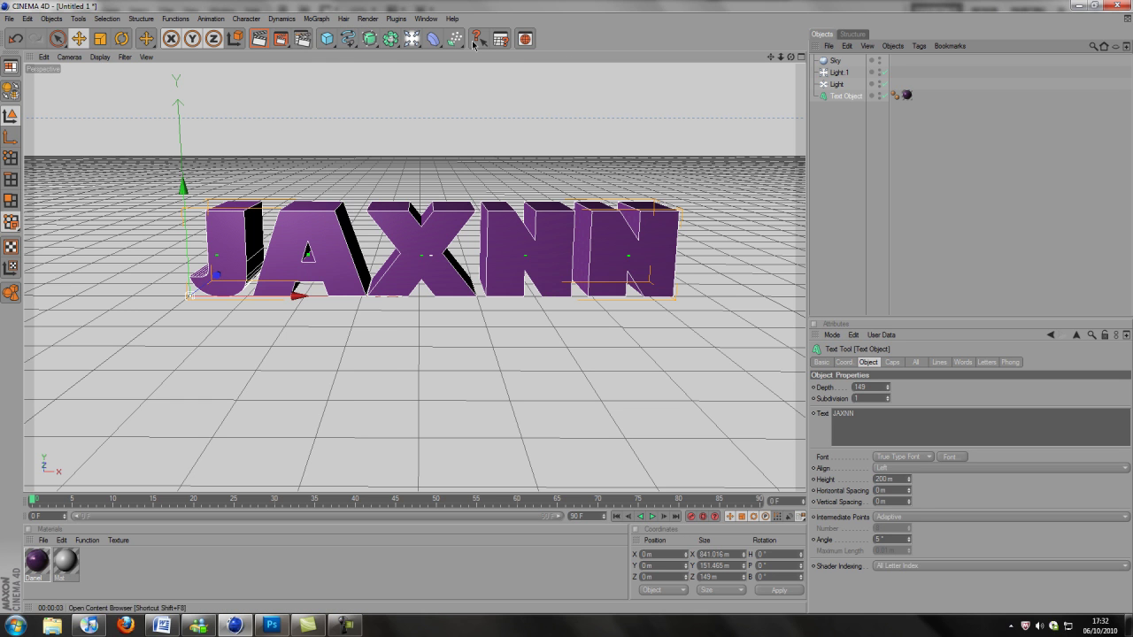
left_click(567, 46)
left_click(326, 40)
left_click(347, 40)
left_click(302, 39)
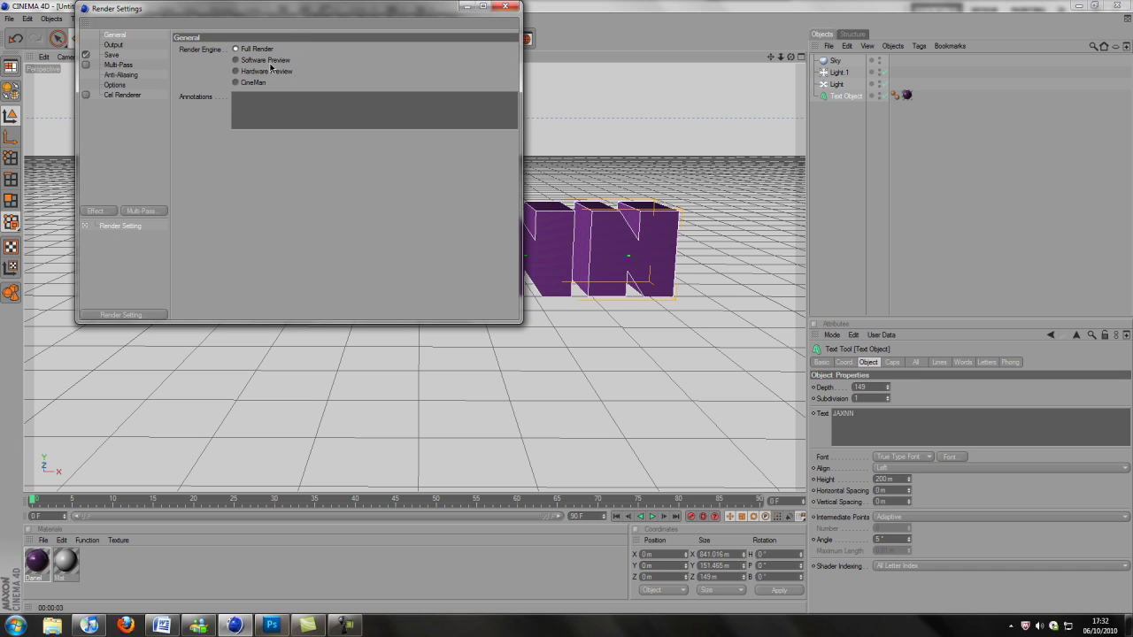
Step: Under Output and Save, keep Photoshop (PSD) format and change the file name's last character to make line2
left_click(113, 45)
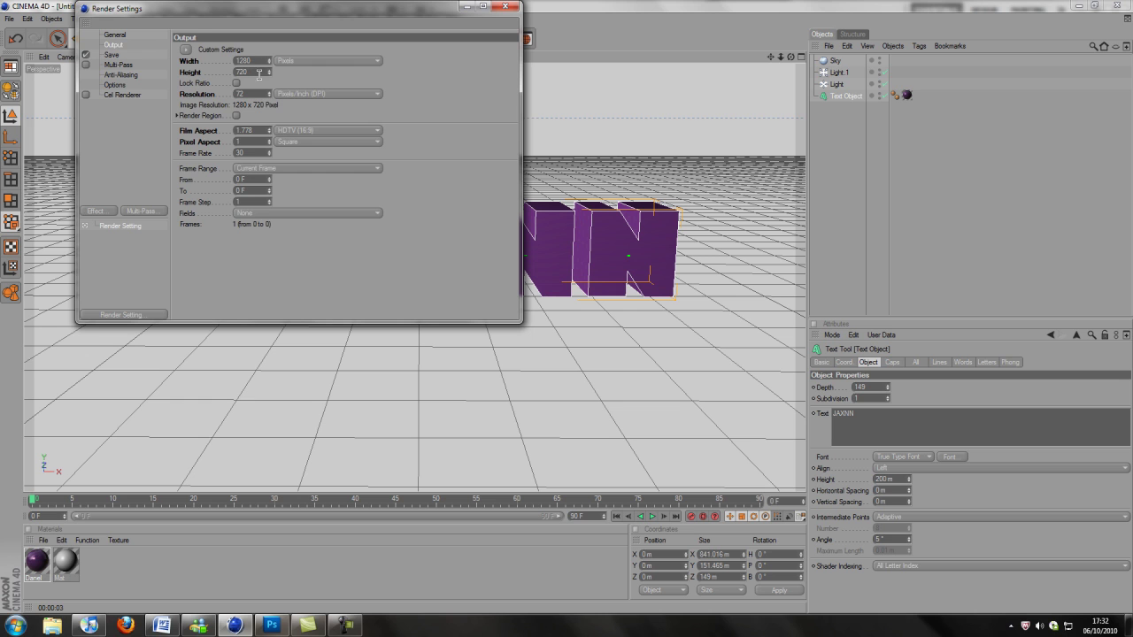
left_click(117, 57)
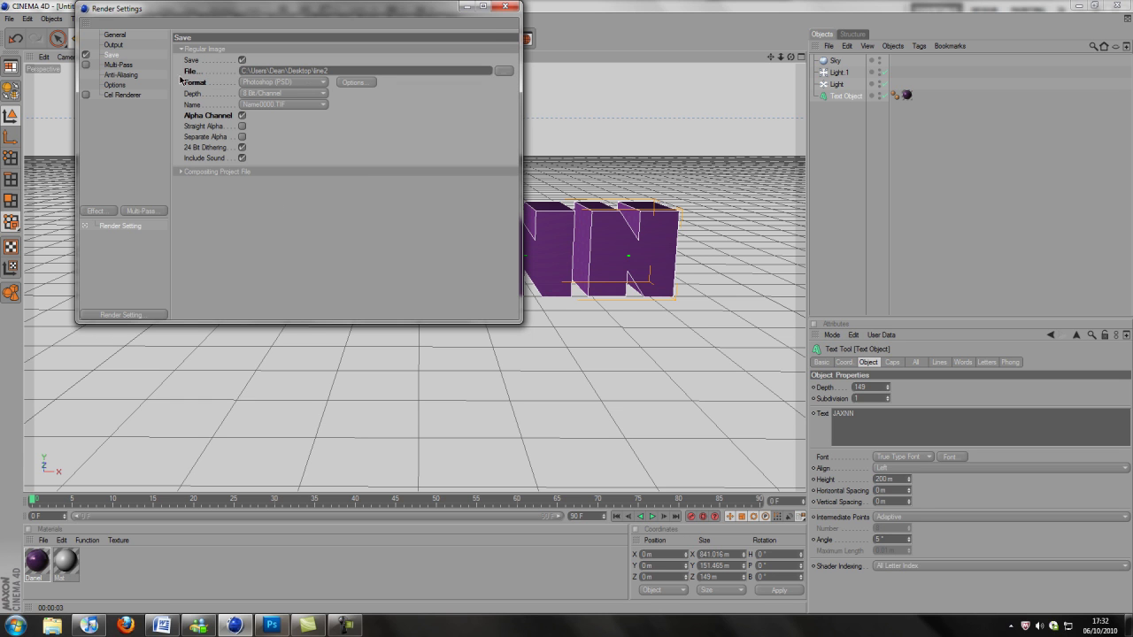
left_click(282, 83)
left_click(369, 133)
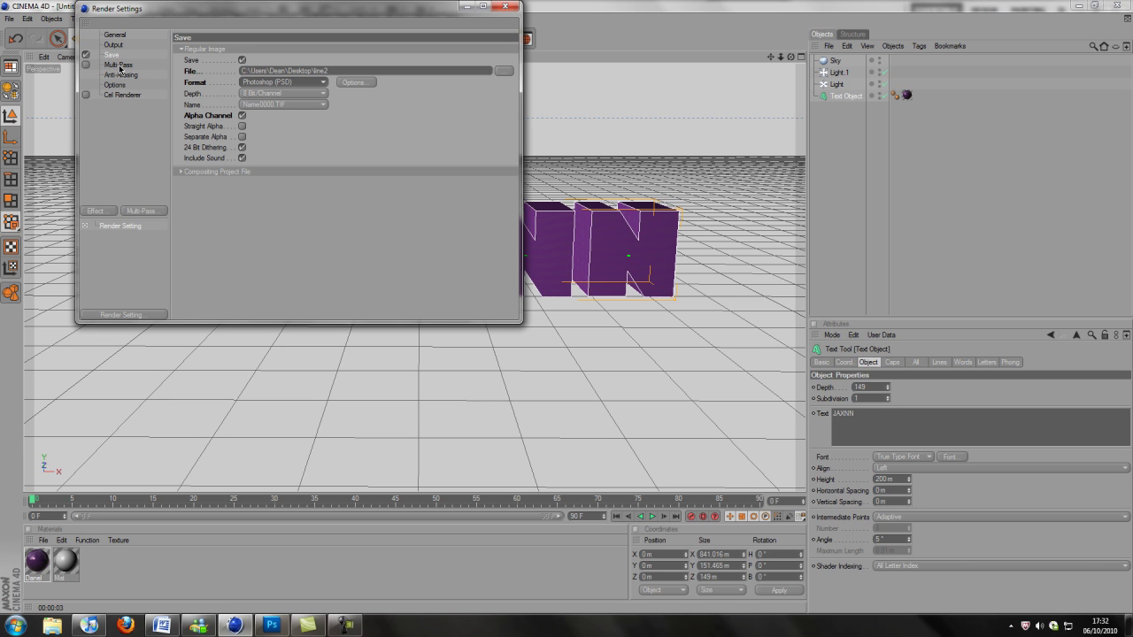
left_click(347, 68)
key("BackSpace")
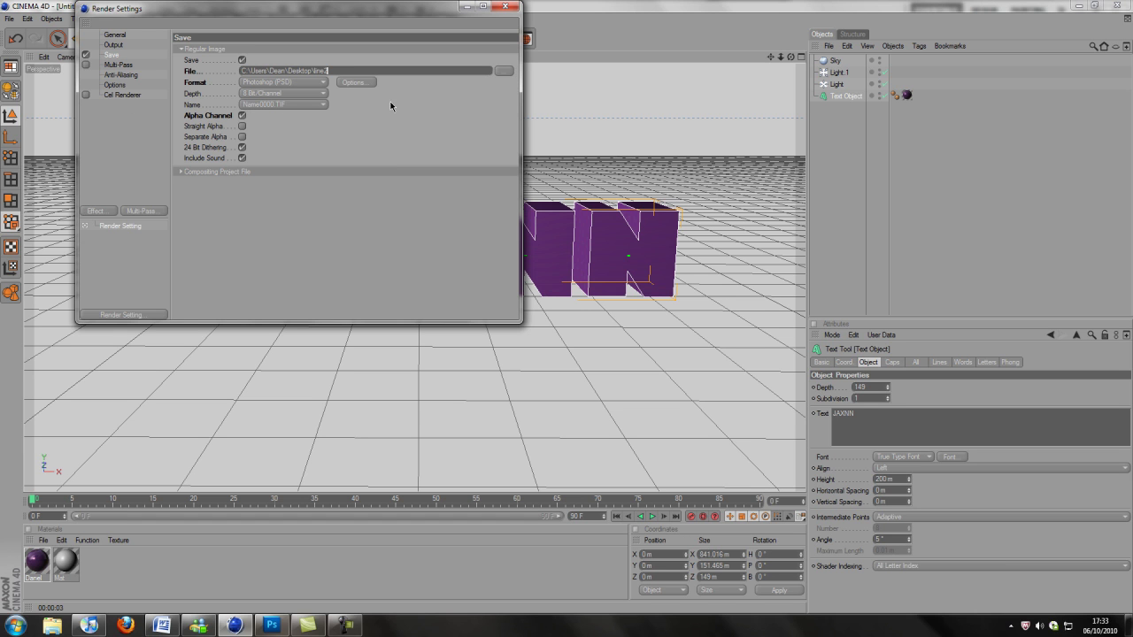
type("2")
left_click(95, 212)
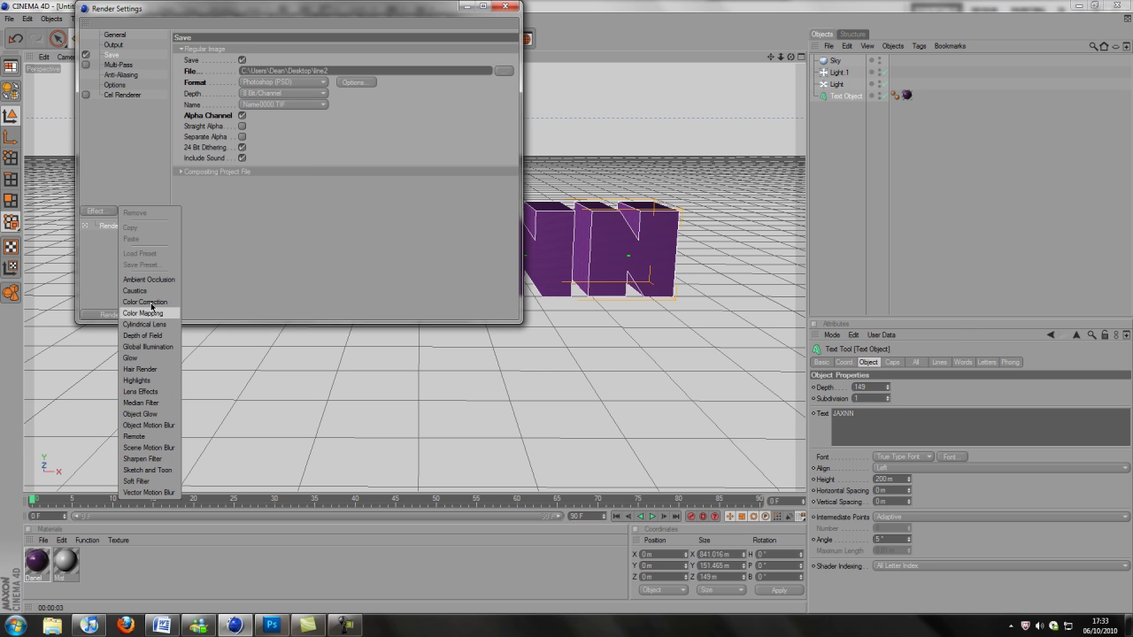
Step: Enable the Cel Renderer effect with Edges turned on
left_click(113, 133)
left_click(115, 95)
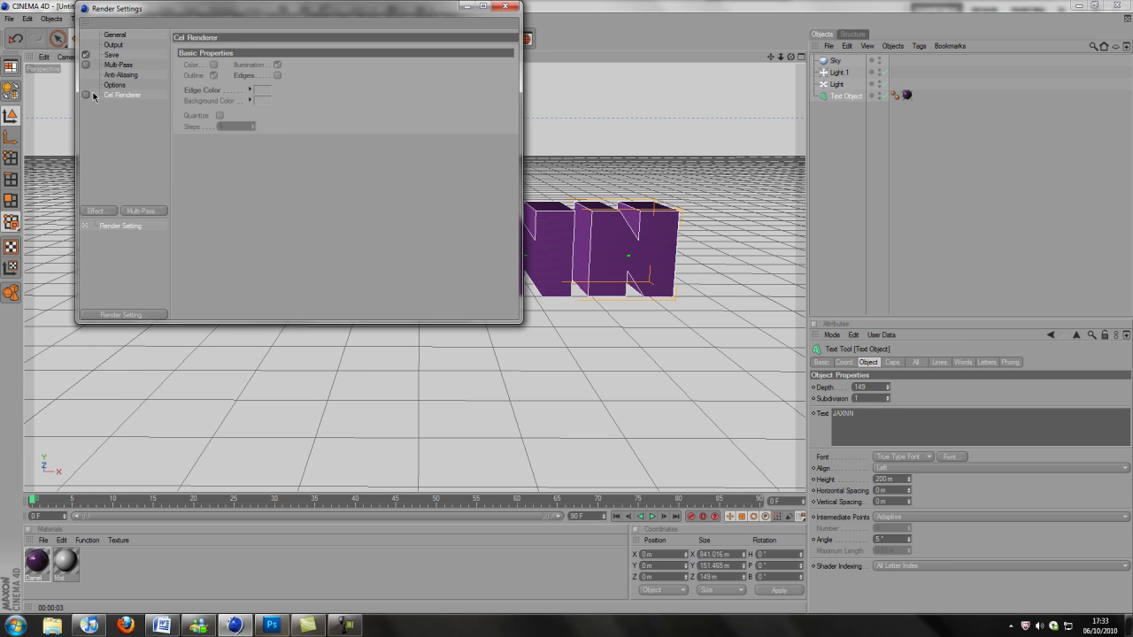
left_click(85, 95)
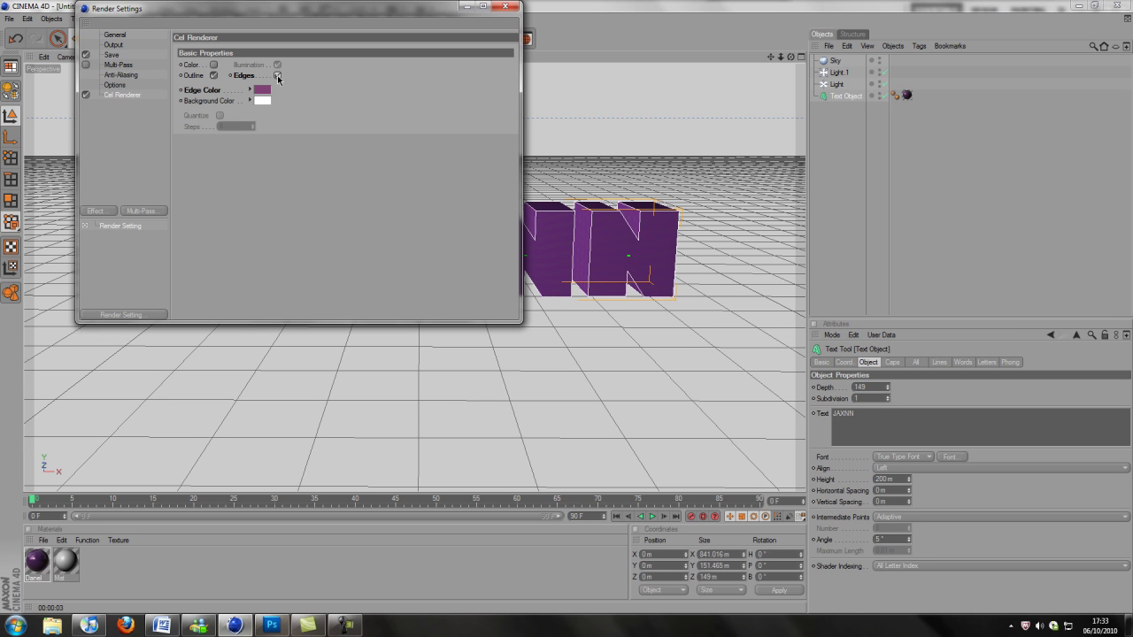
left_click(277, 76)
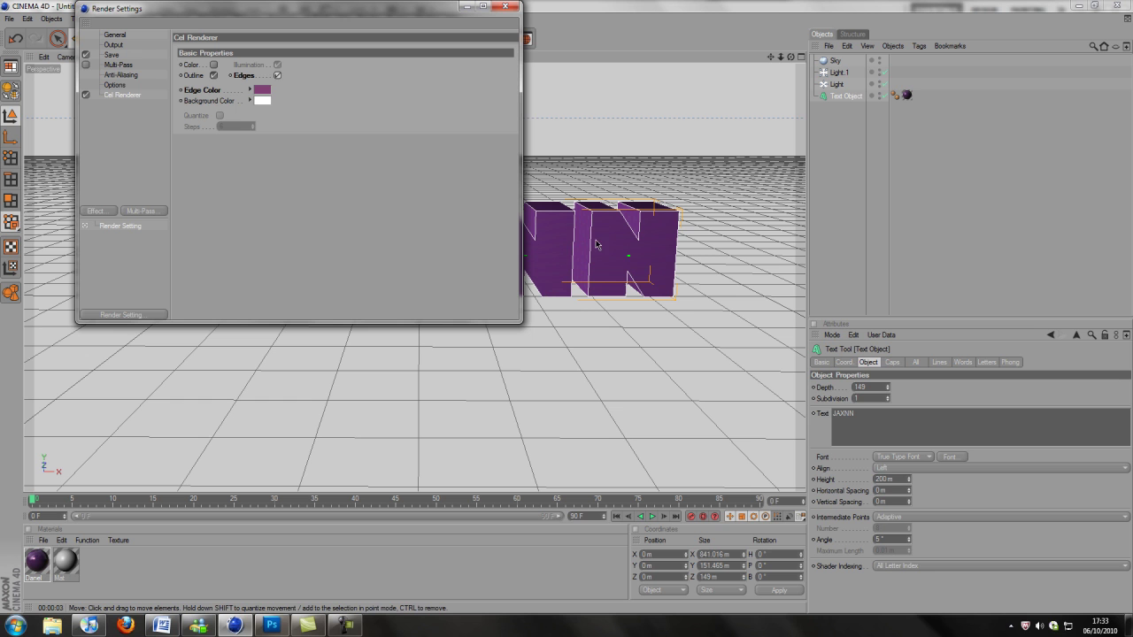
Step: Recheck the save settings, render the scene to a maximized Picture Viewer, and return to Photoshop
left_click(271, 624)
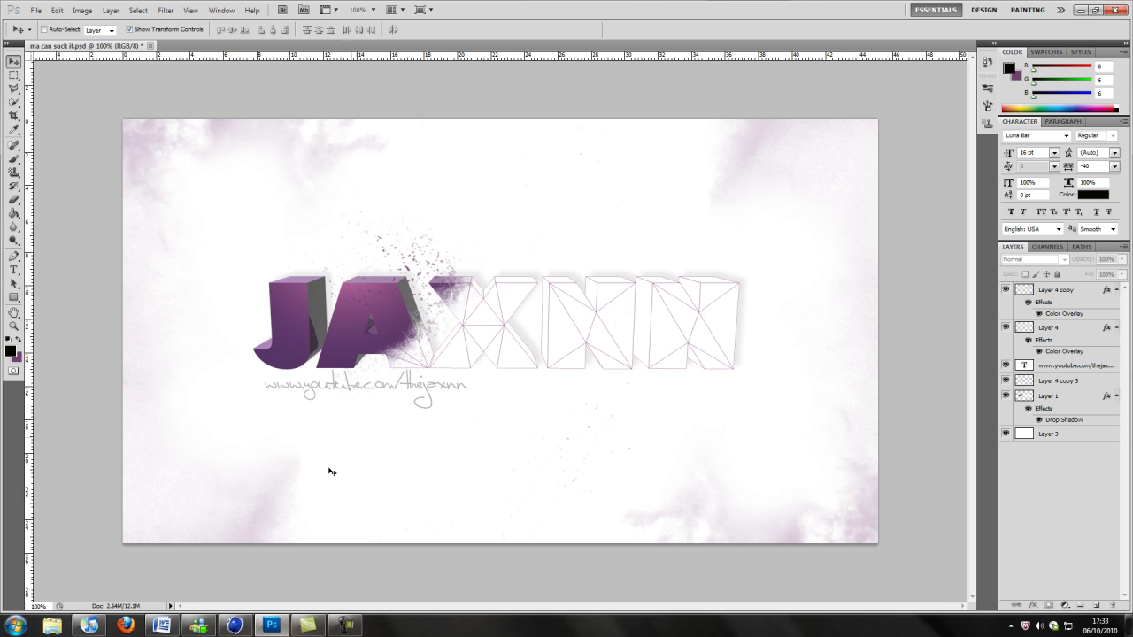
left_click(234, 625)
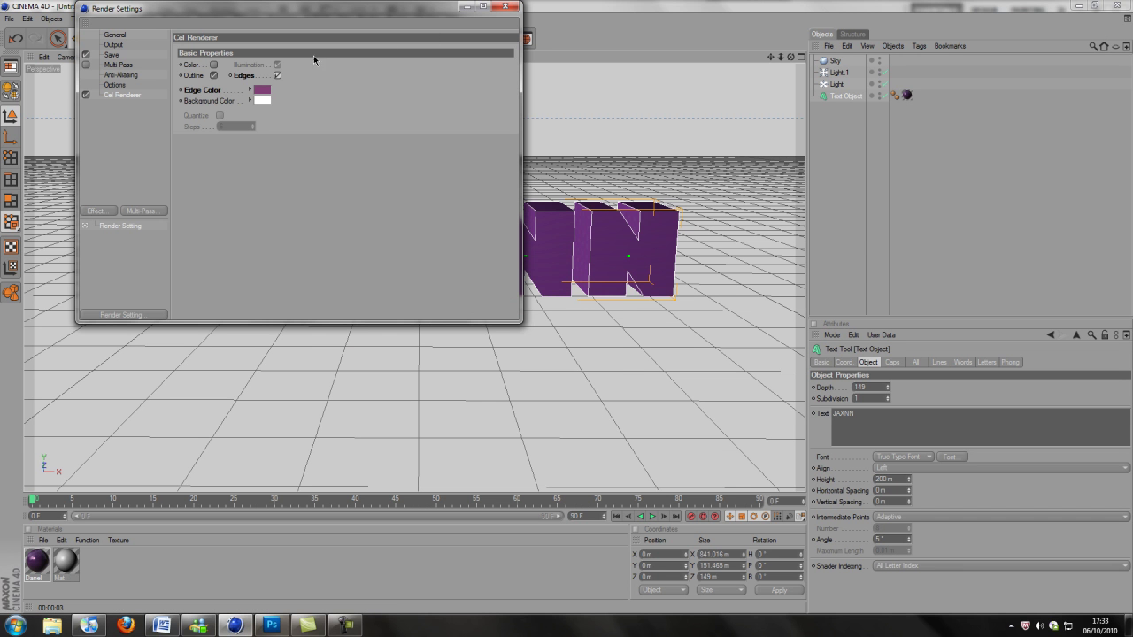
left_click(113, 54)
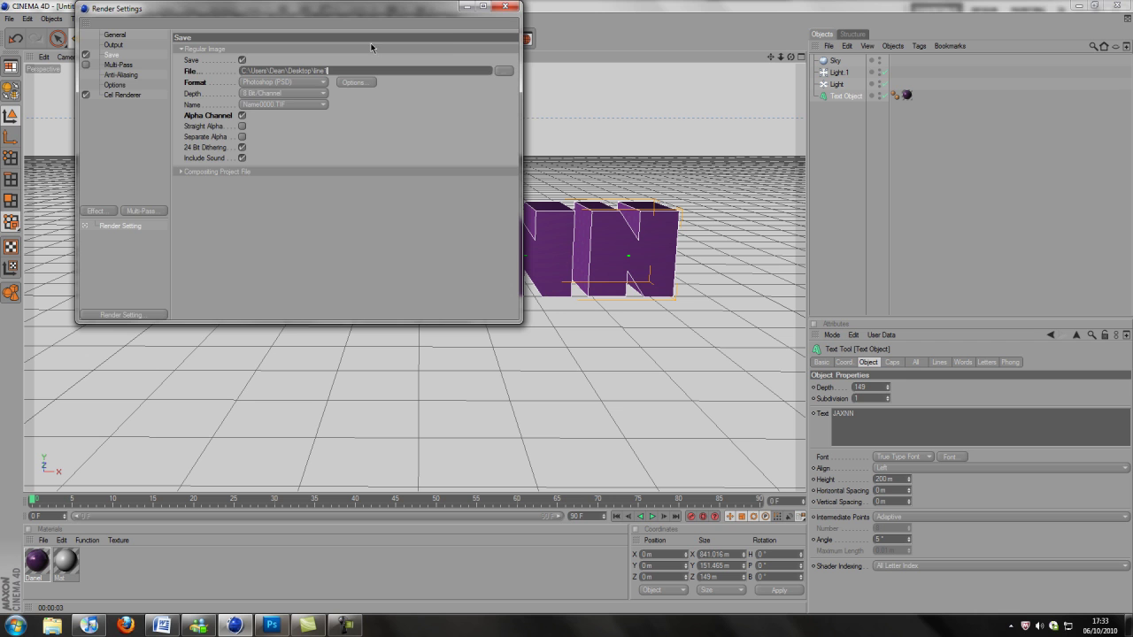
left_click(506, 6)
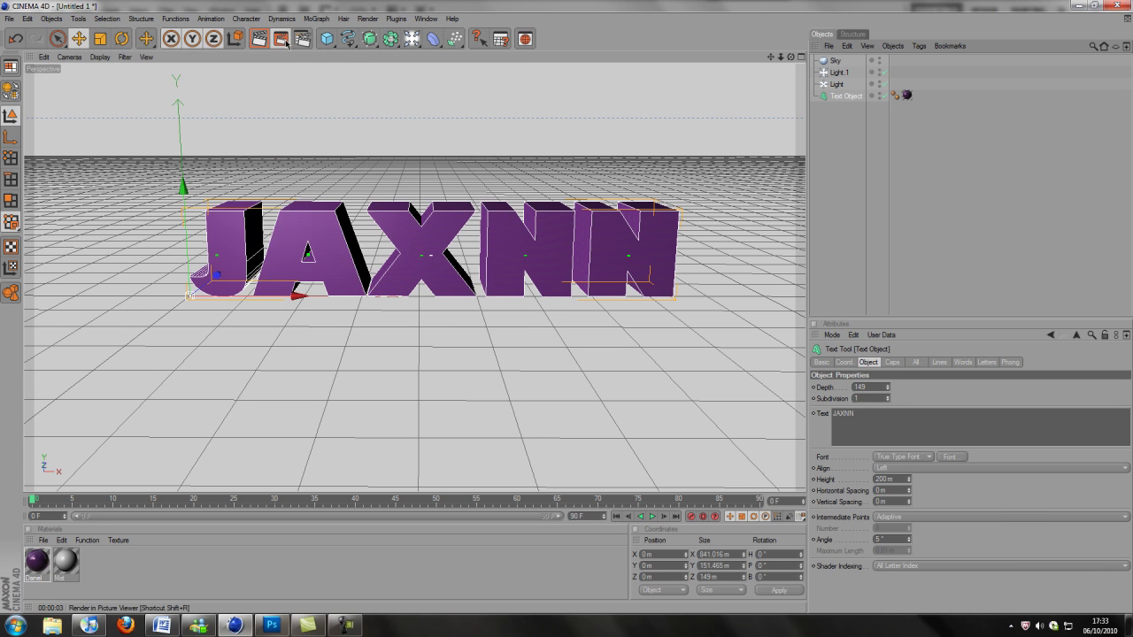
left_click_drag(285, 41, 341, 91)
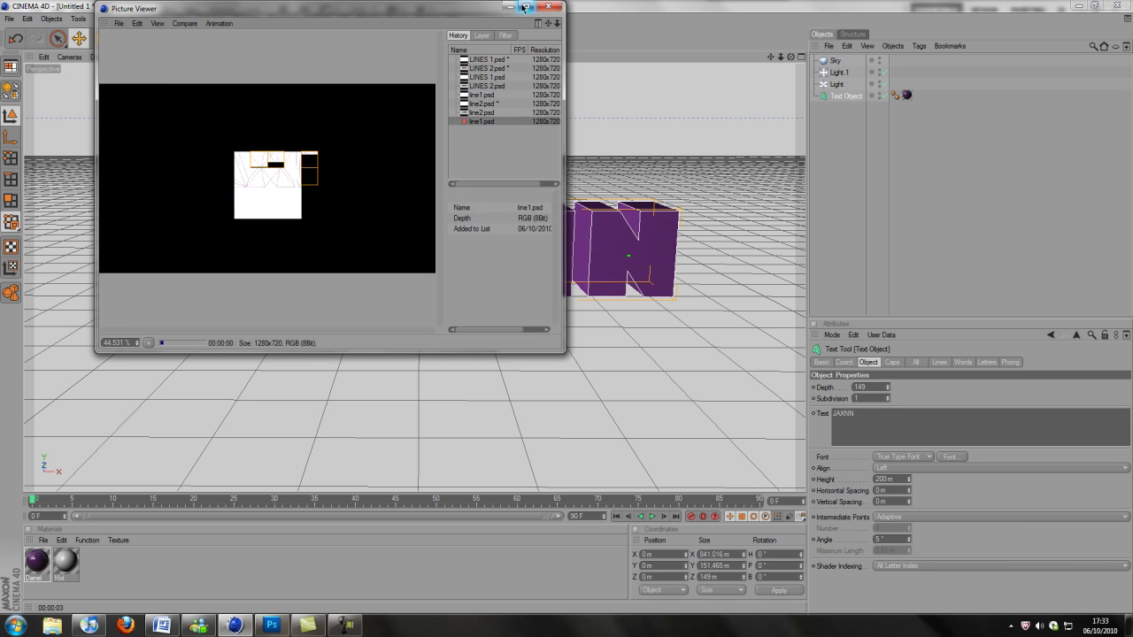
left_click(526, 8)
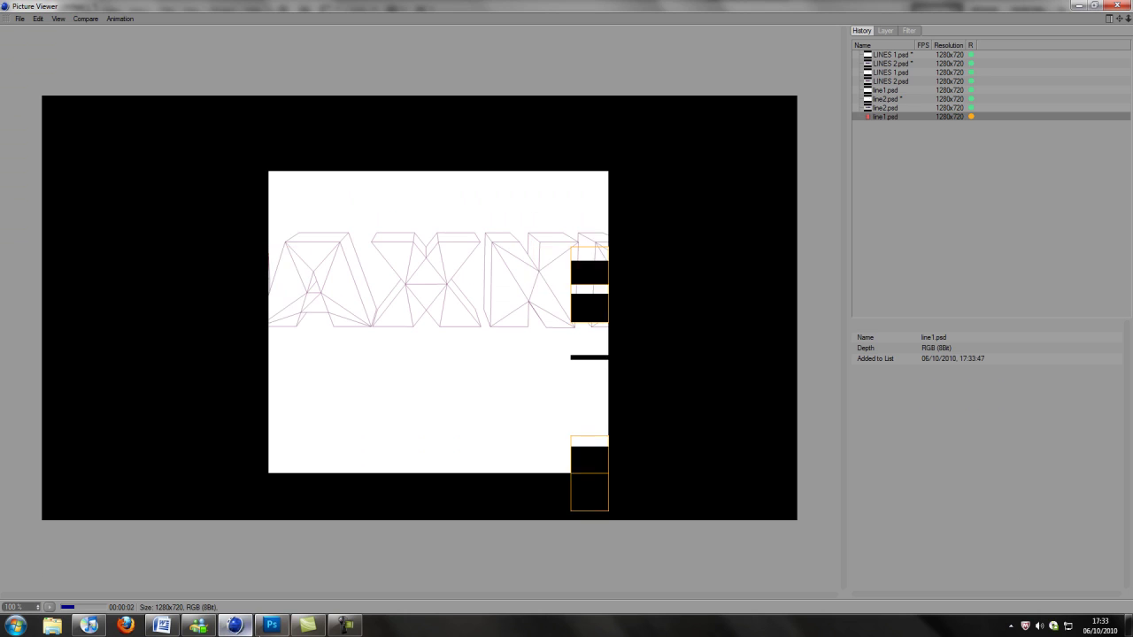
left_click(271, 626)
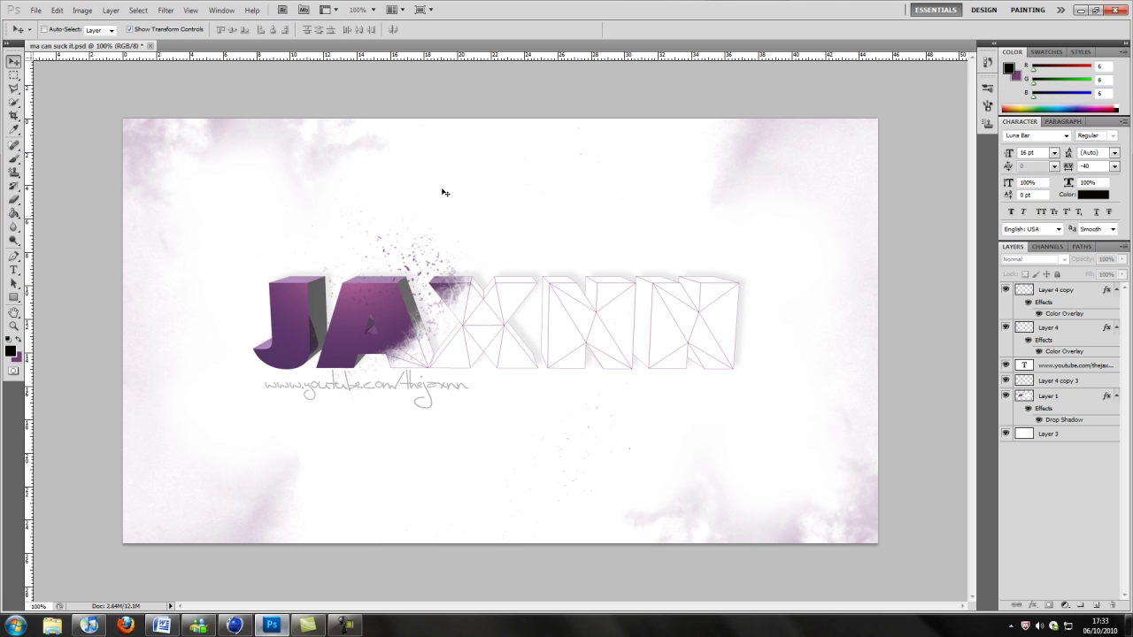
Step: Open the rendered line1 image and load its Alpha 1 channel as a selection
left_click(37, 9)
left_click(49, 35)
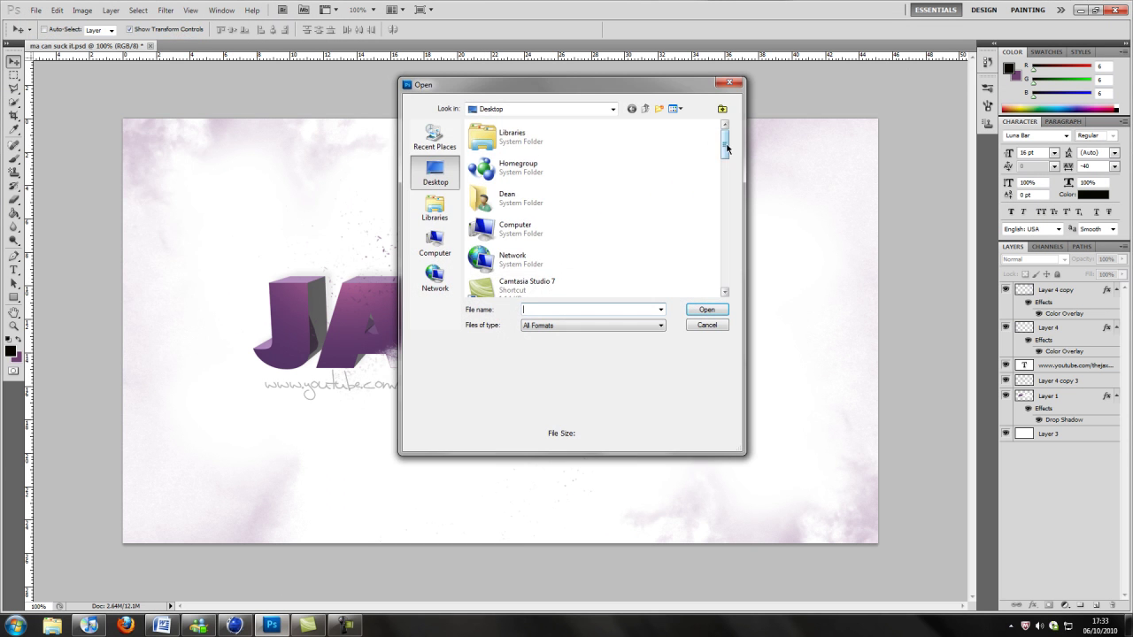
left_click_drag(725, 146, 725, 267)
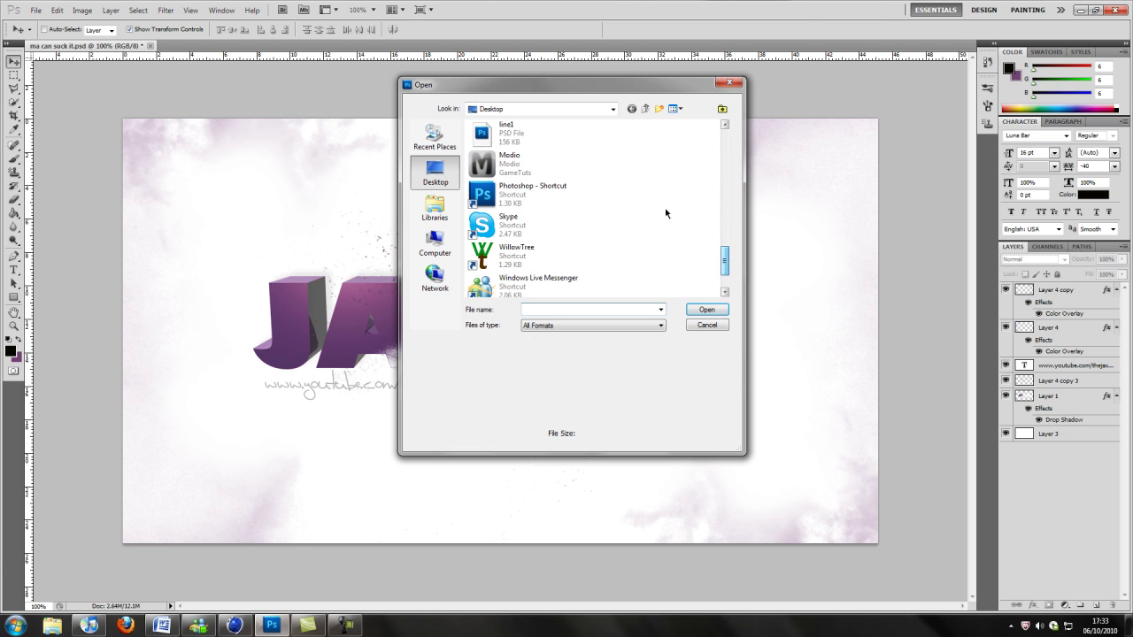
double_click(506, 127)
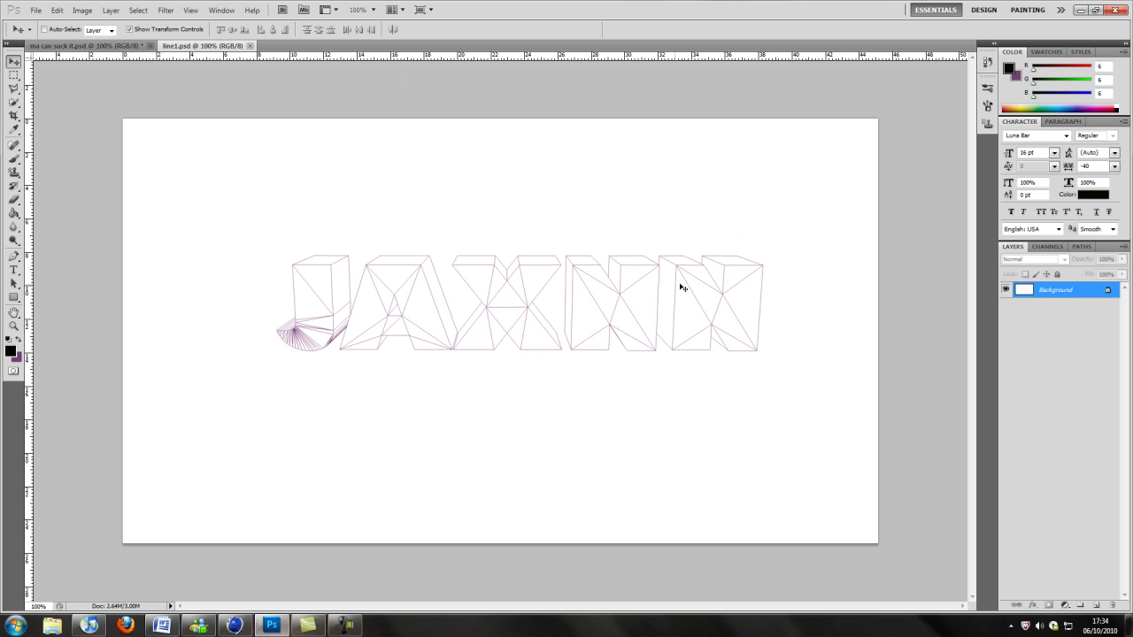
left_click(1042, 246)
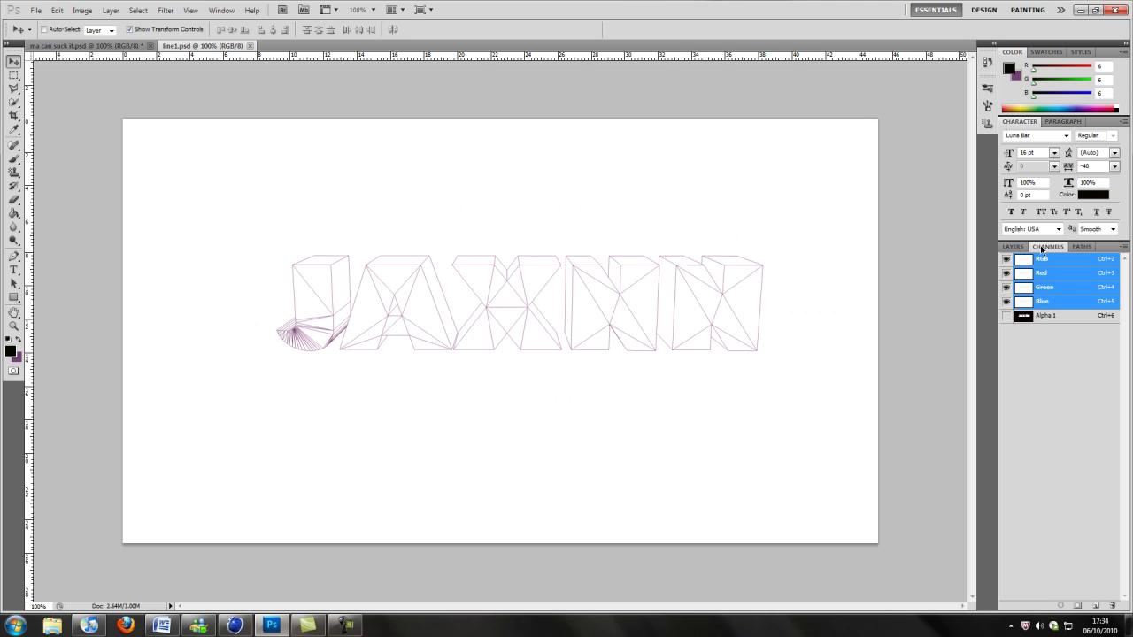
left_click(1048, 320, "ctrl")
Step: Shift the selection up and left and cut the wireframe line art
left_click_drag(650, 295, 568, 245)
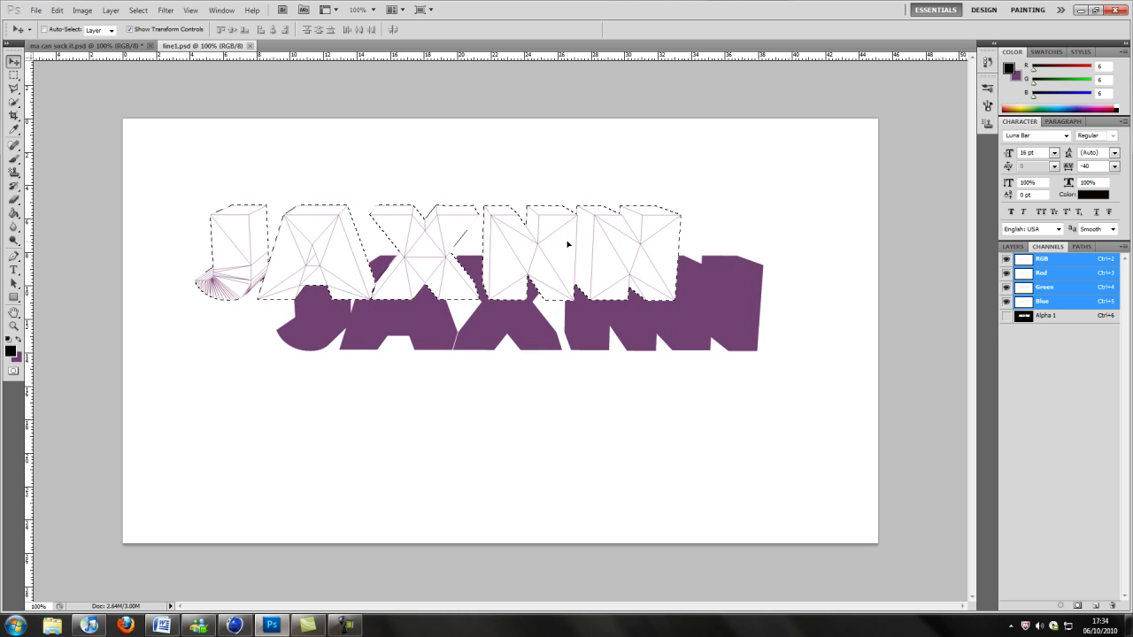
left_click(1011, 246)
left_click(58, 11)
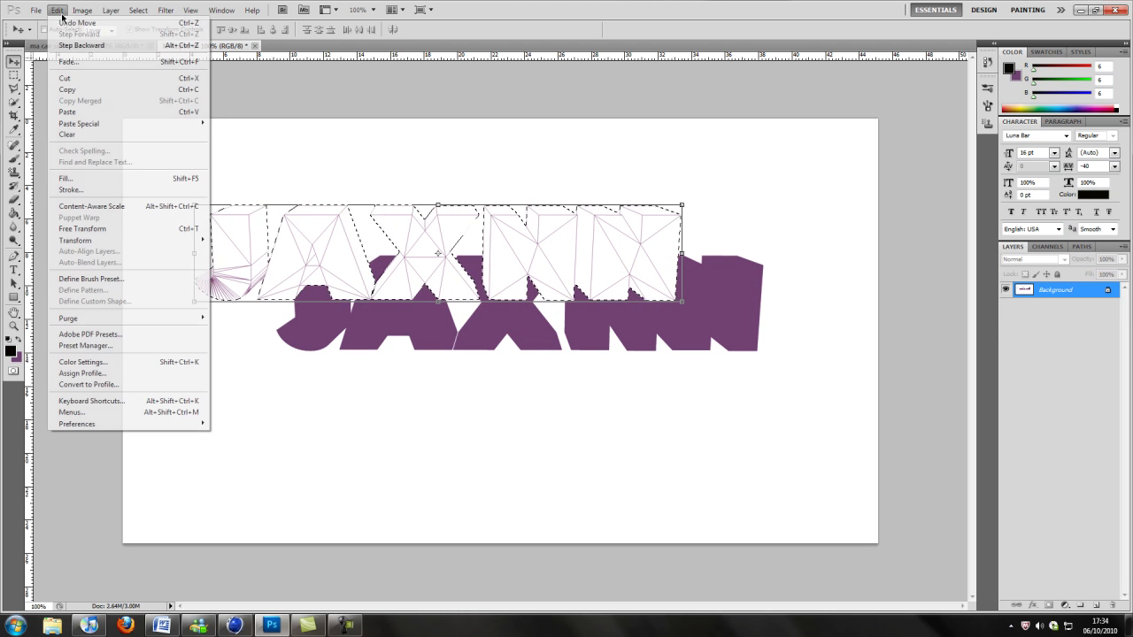
left_click(65, 78)
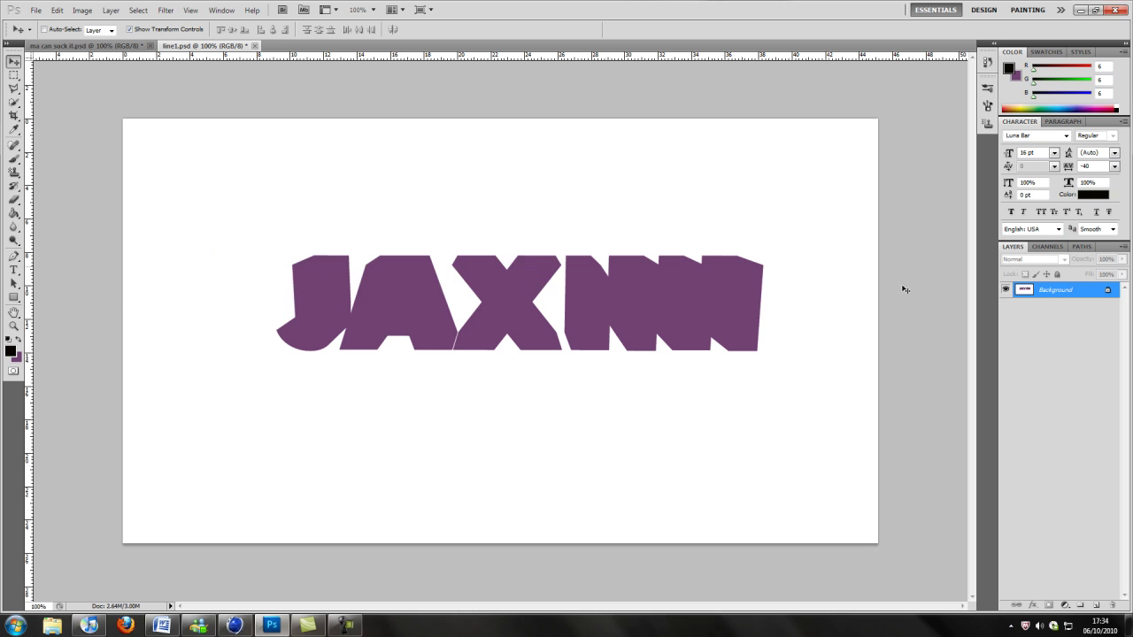
Step: Add a new layer, convert the background, delete the purple JAXNN layer, and fill white
left_click(1096, 604)
double_click(1054, 310)
key("Return")
key("Delete")
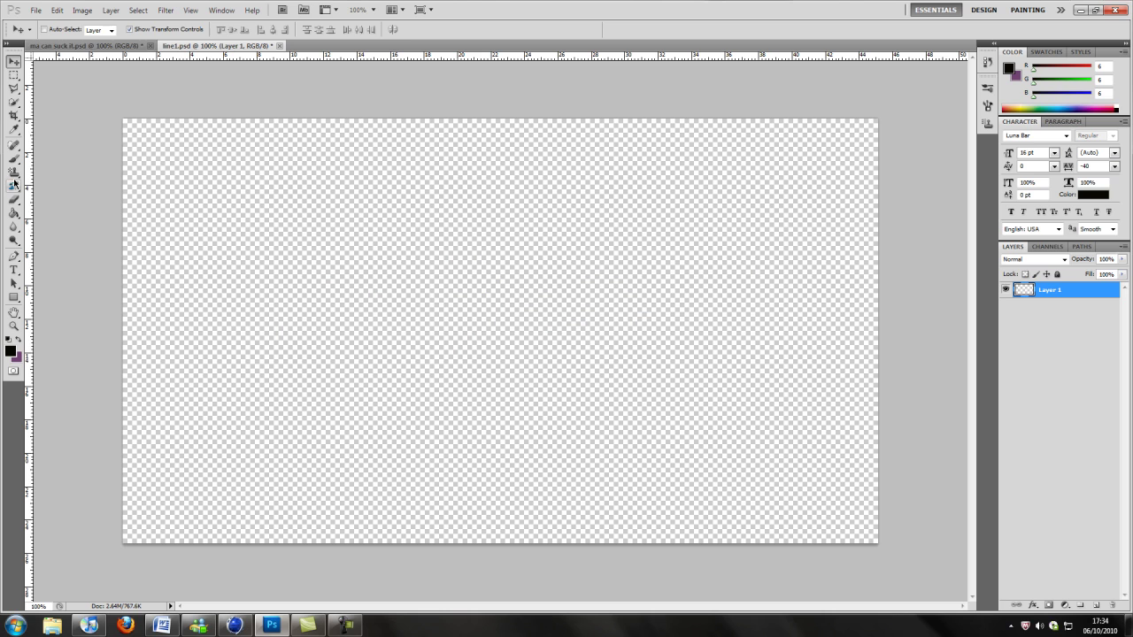
left_click(14, 213)
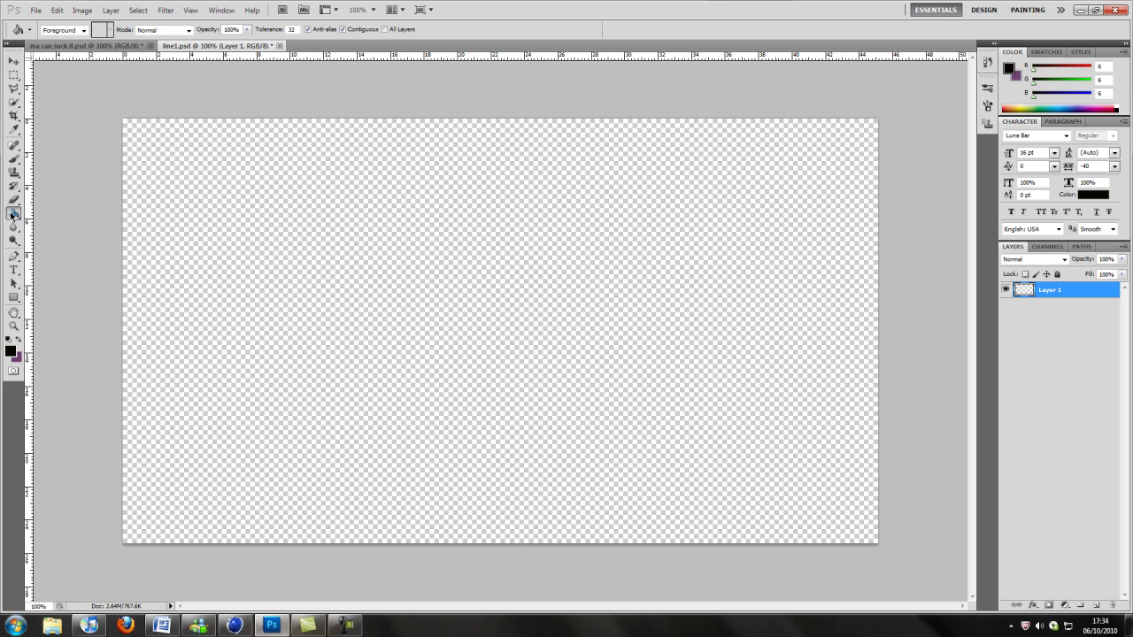
left_click(7, 339)
left_click(23, 340)
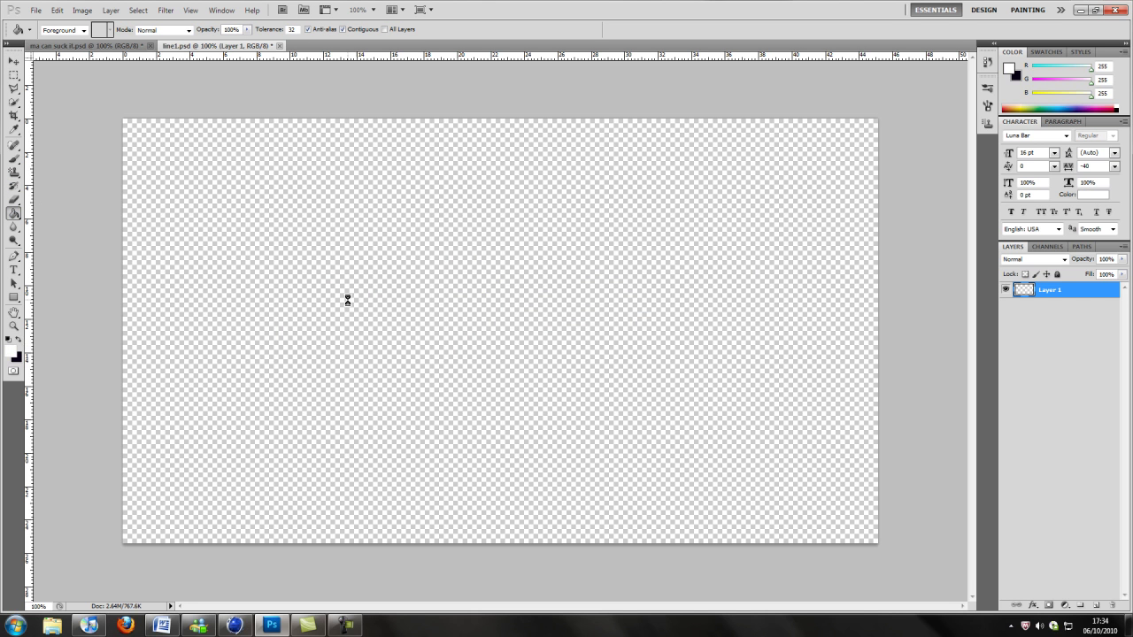
left_click(346, 299)
Step: Paste the wireframe lettering onto a new layer, nudge it with Shift+arrows, and enter Free Transform
key("ctrl+v")
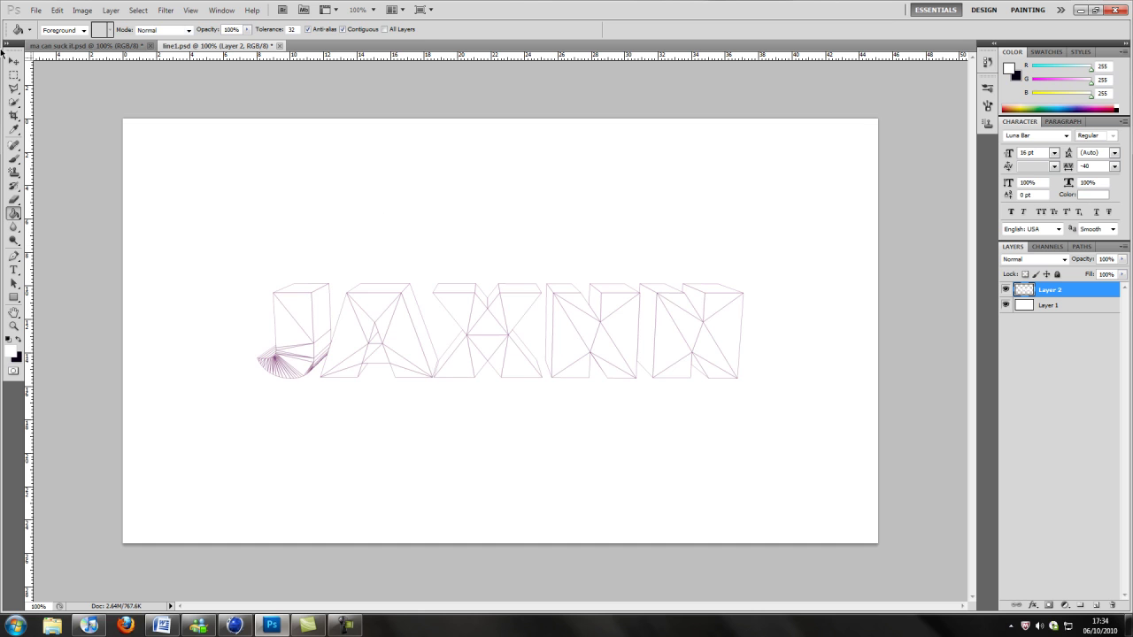
key("v")
key("shift+Up")
key("shift+Up")
key("shift+Up")
key("shift+Up")
key("shift+Left")
key("shift+Left")
key("shift+Down")
key("shift+Down")
key("shift+Right")
key("shift+Right")
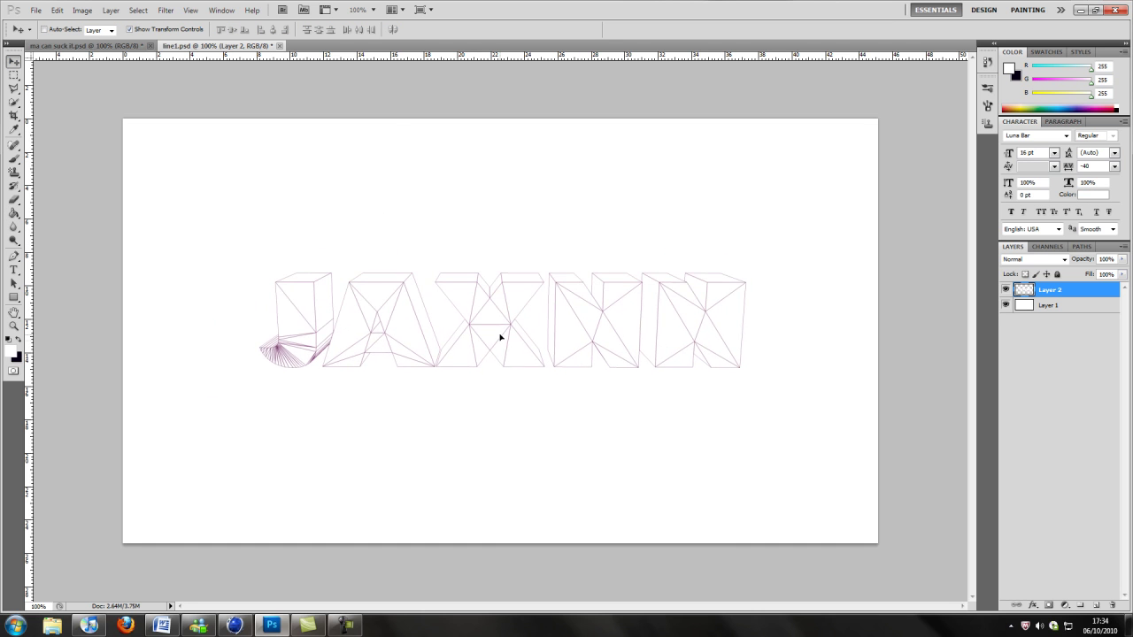
key("ctrl+t")
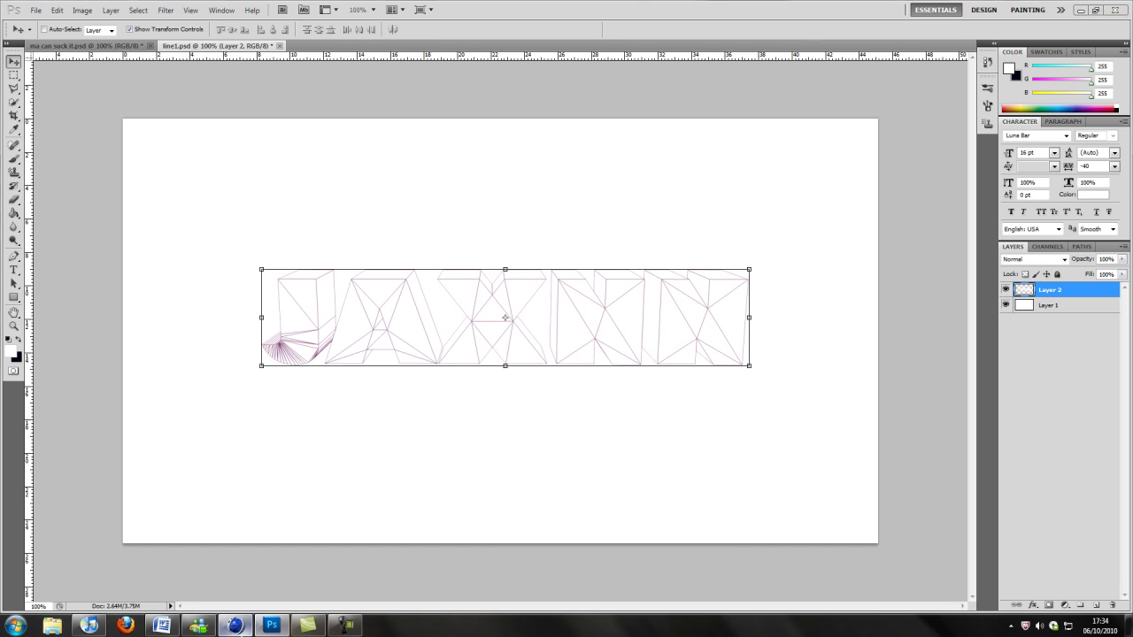
left_click(233, 625)
Step: Close the old preview and start a render, declining to overwrite line1
left_click(1116, 9)
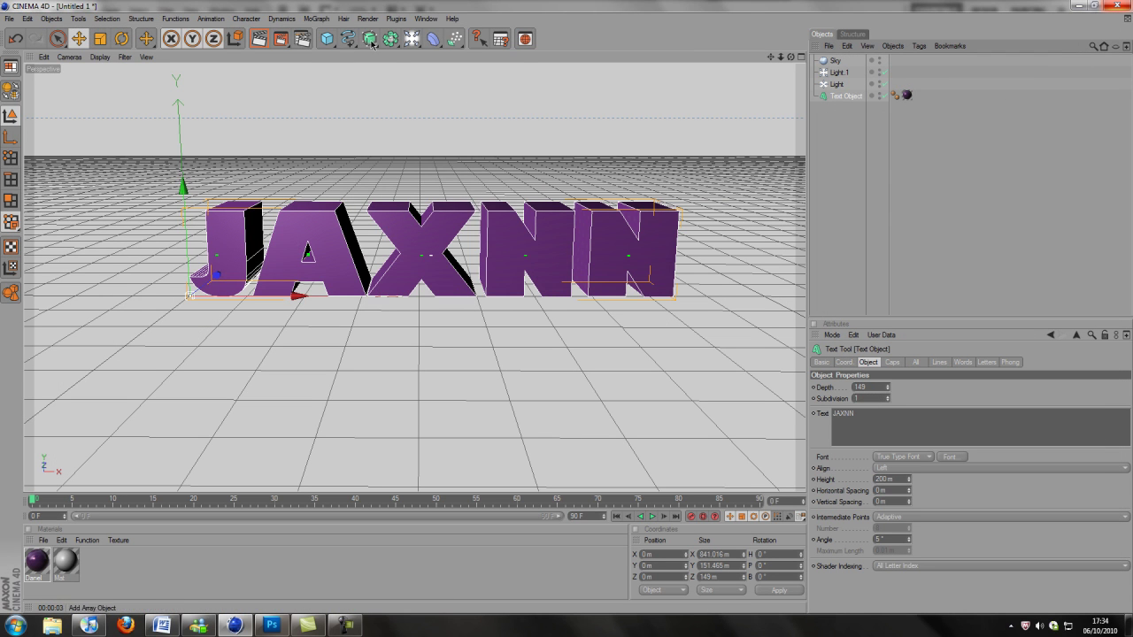
left_click(303, 39)
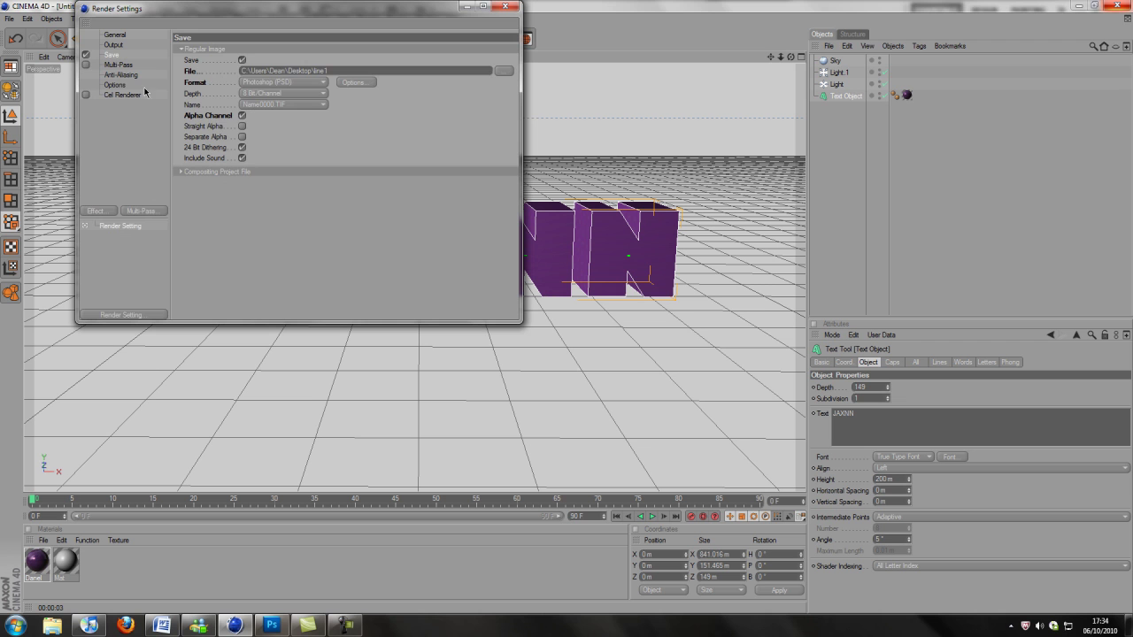
left_click(505, 6)
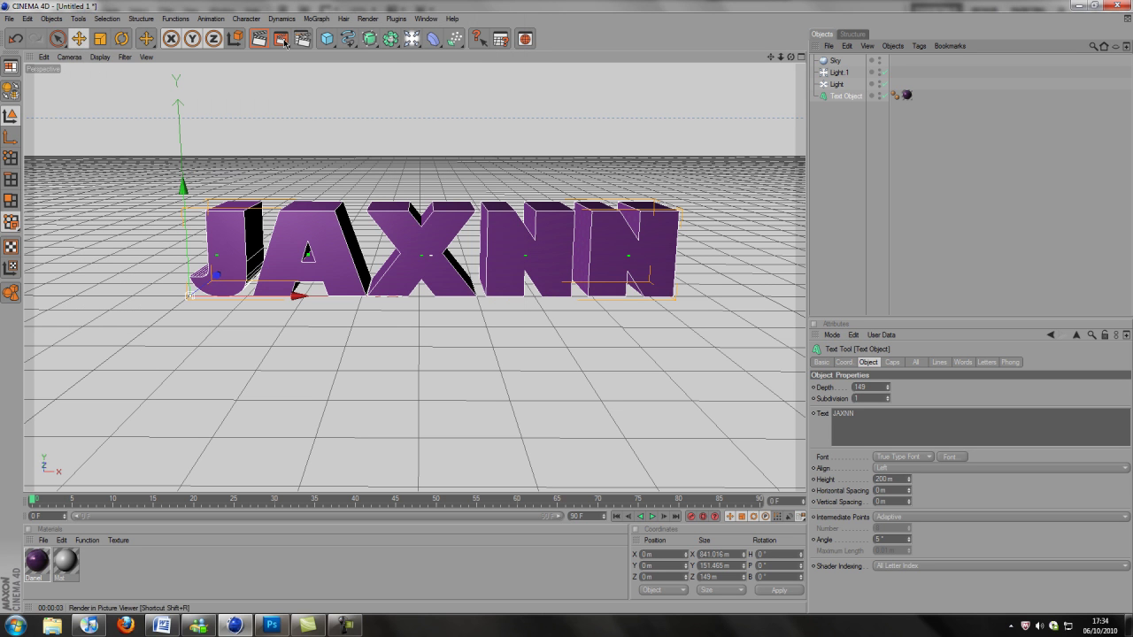
left_click_drag(285, 42, 330, 85)
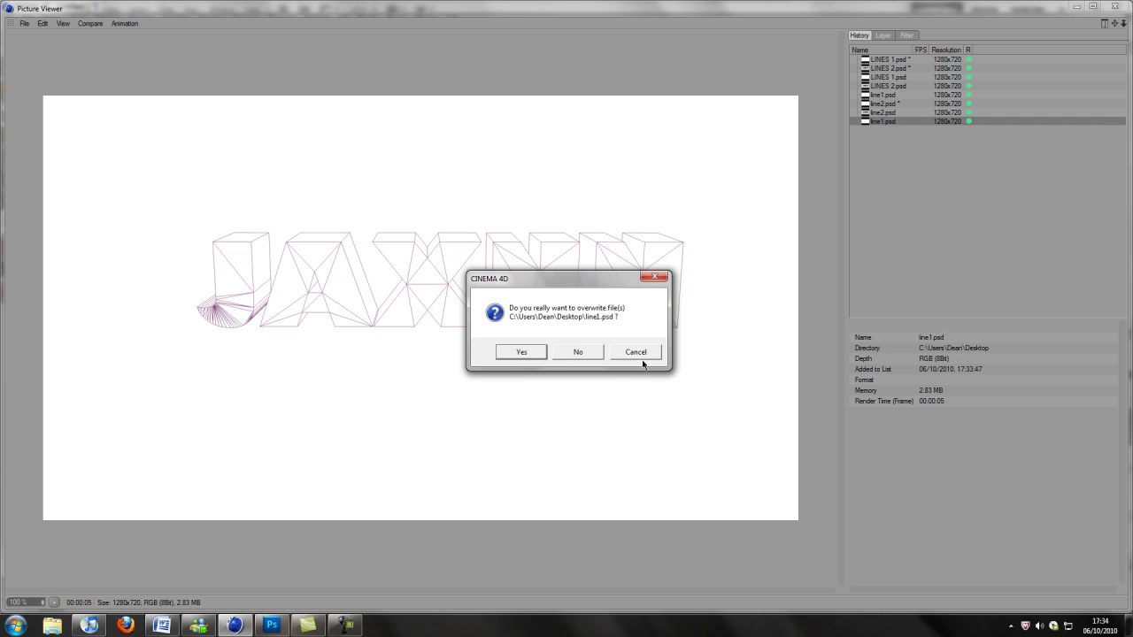
left_click(641, 353)
left_click(1115, 6)
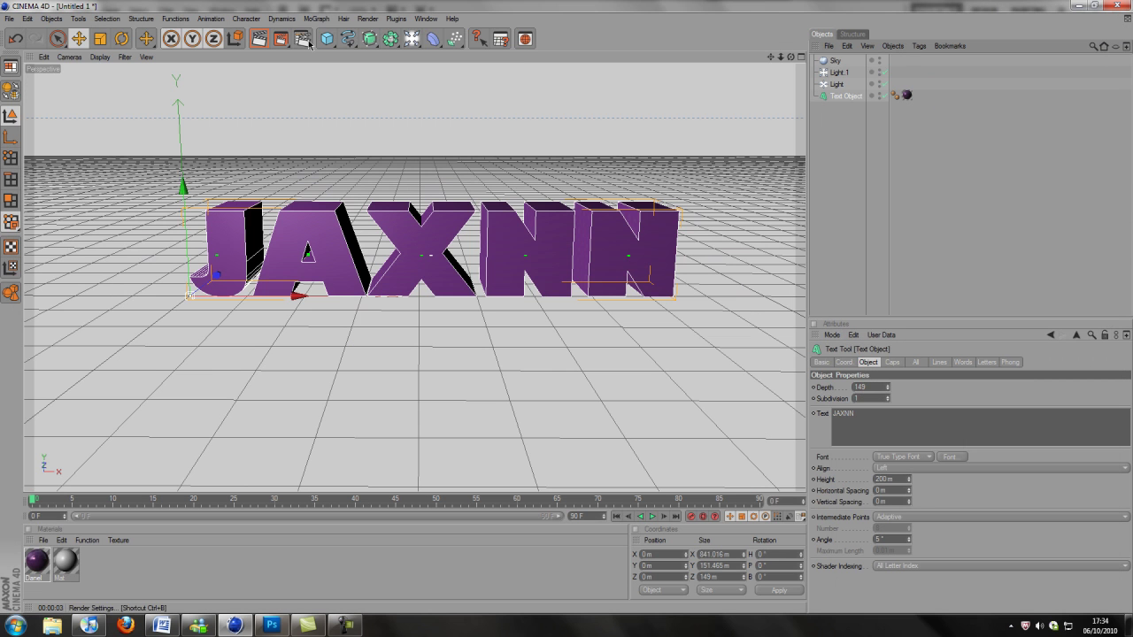
Step: Render the shaded purple text out to line2 and minimize the Picture Viewer
left_click(308, 42)
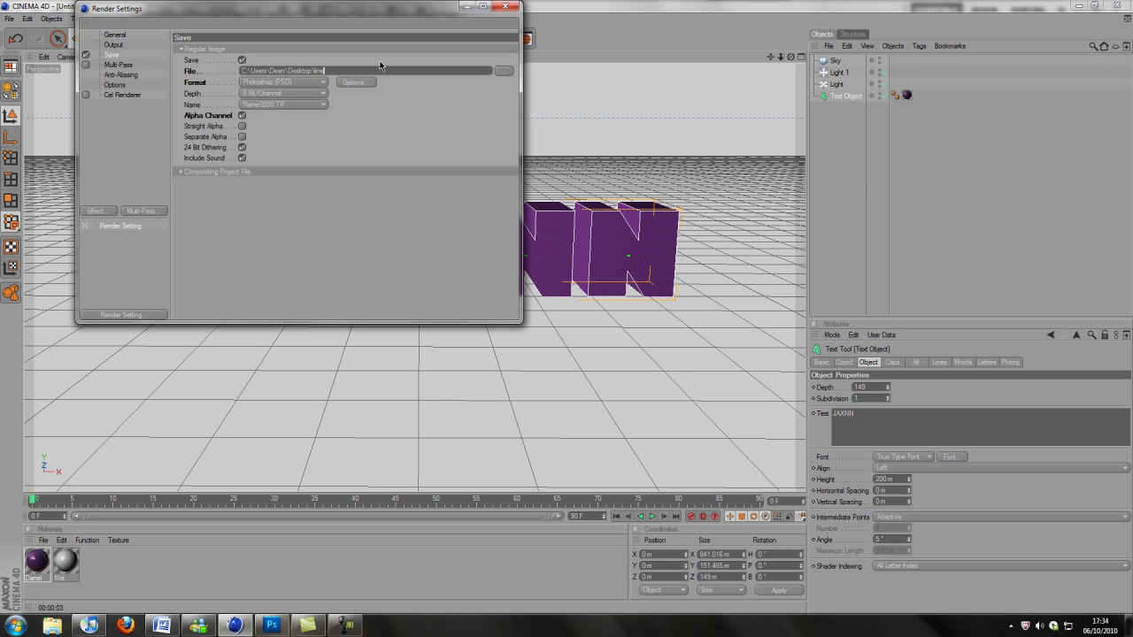
left_click(517, 10)
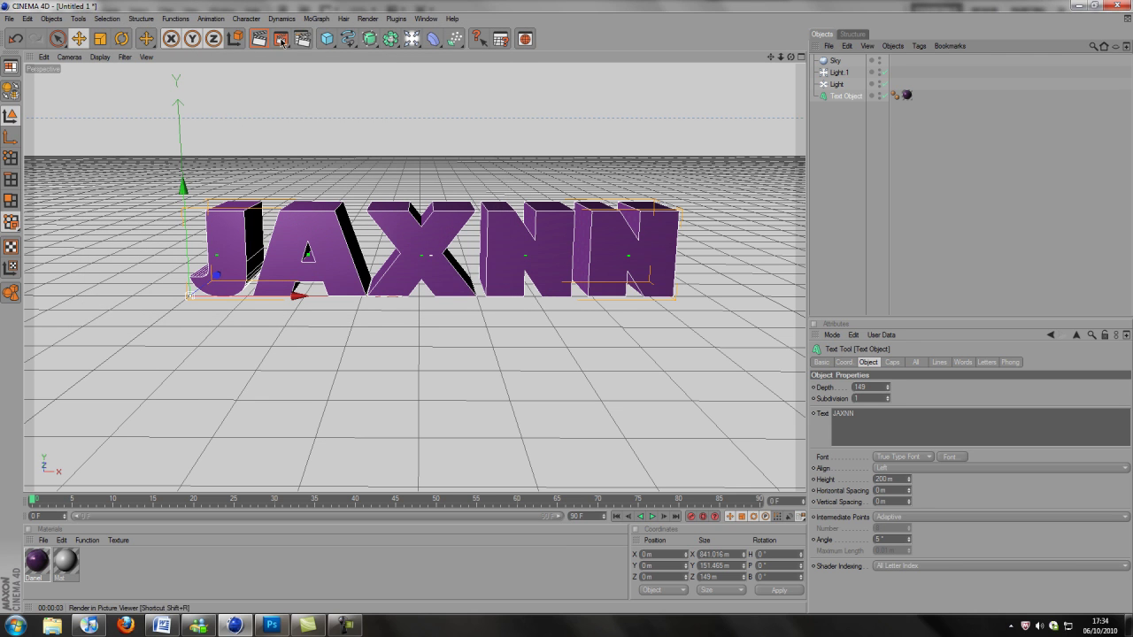
left_click_drag(280, 39, 325, 90)
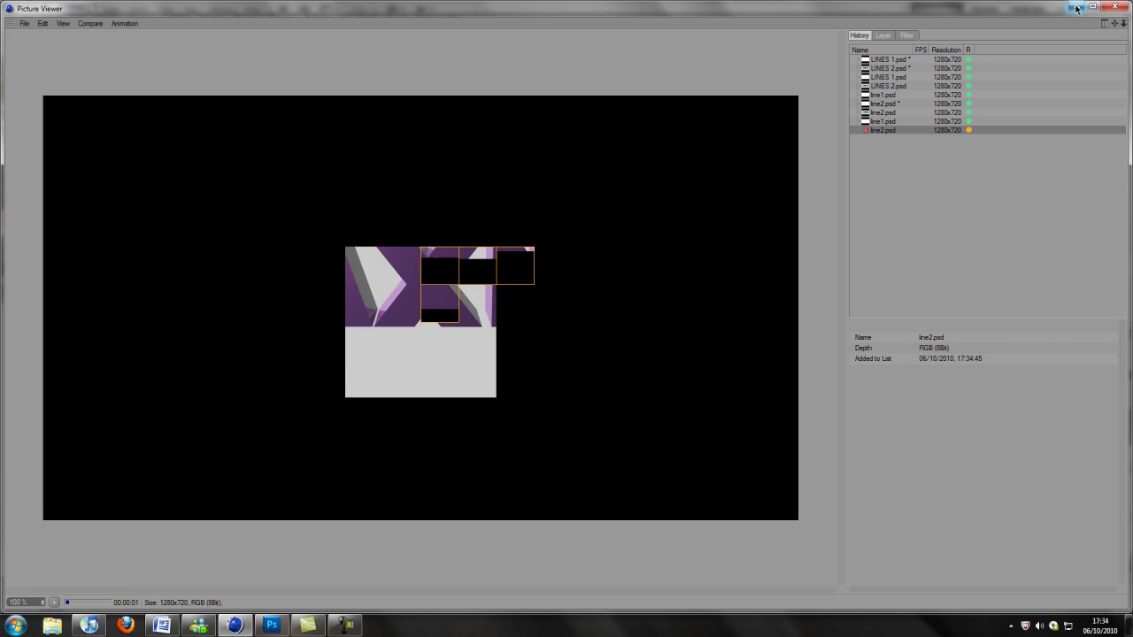
left_click(1061, 11)
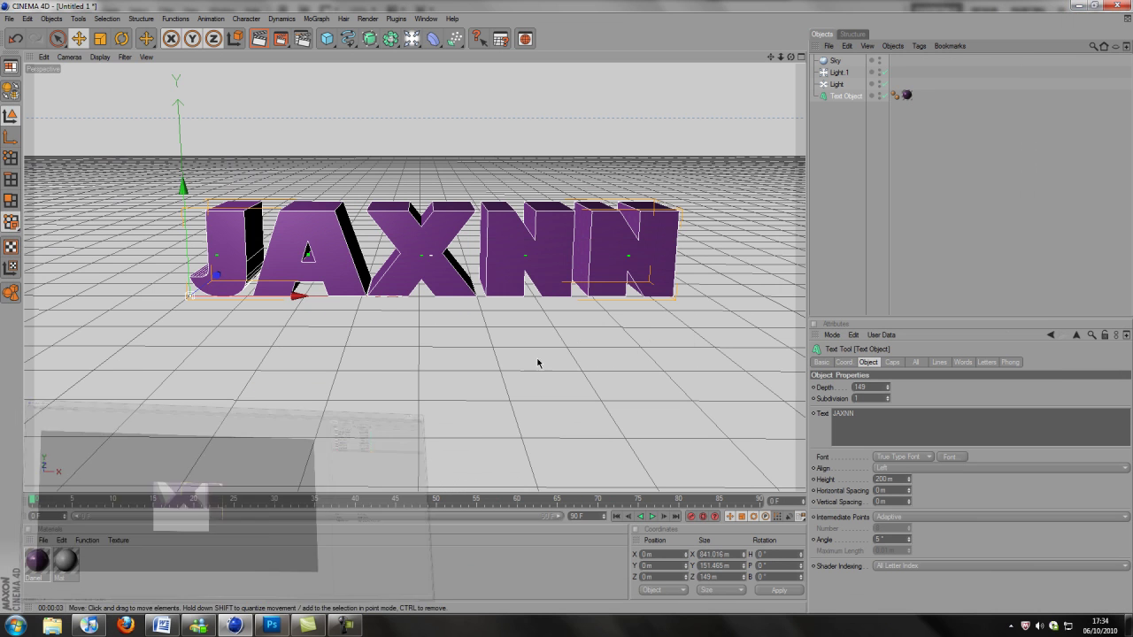
left_click(269, 625)
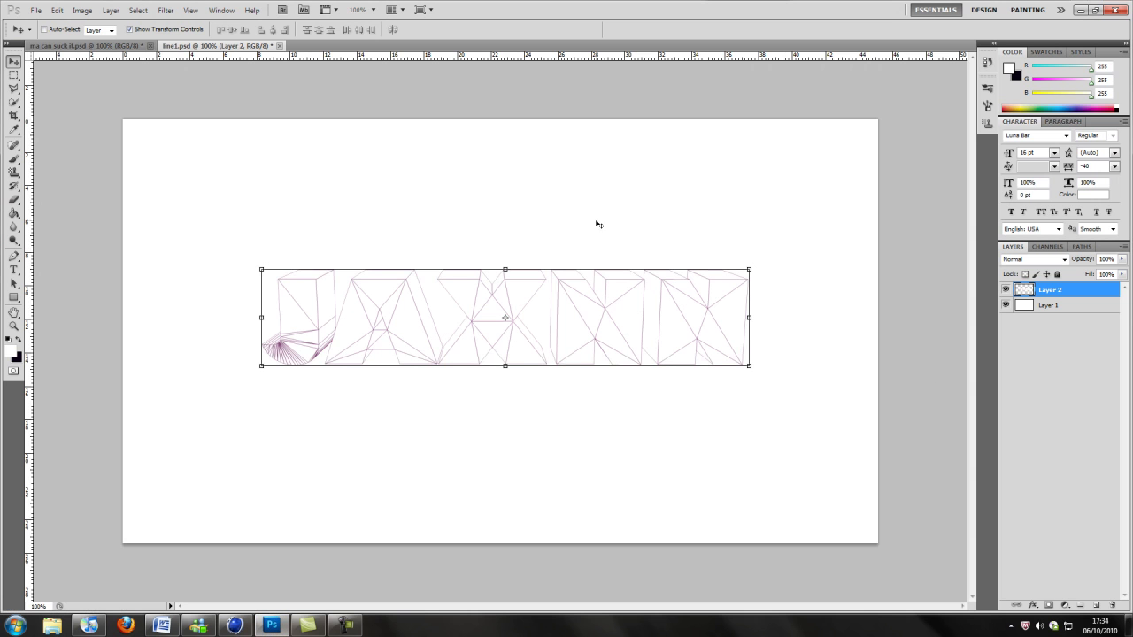
Step: Open line2.psd from the Desktop through File > Open
left_click(36, 10)
left_click(53, 39)
left_click_drag(730, 151, 723, 248)
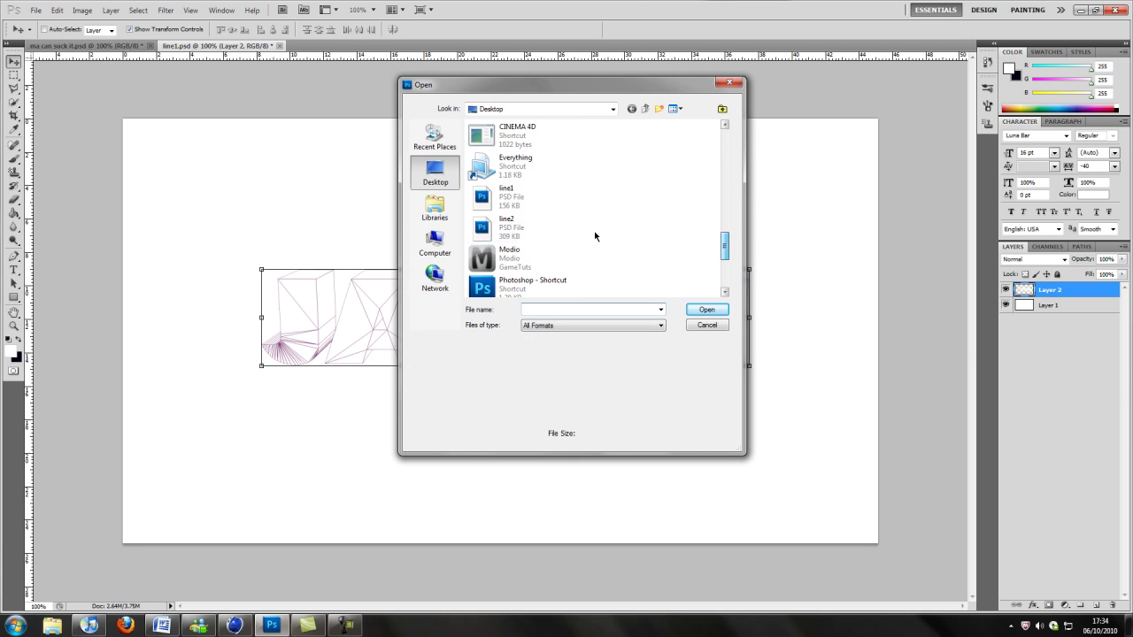
double_click(575, 223)
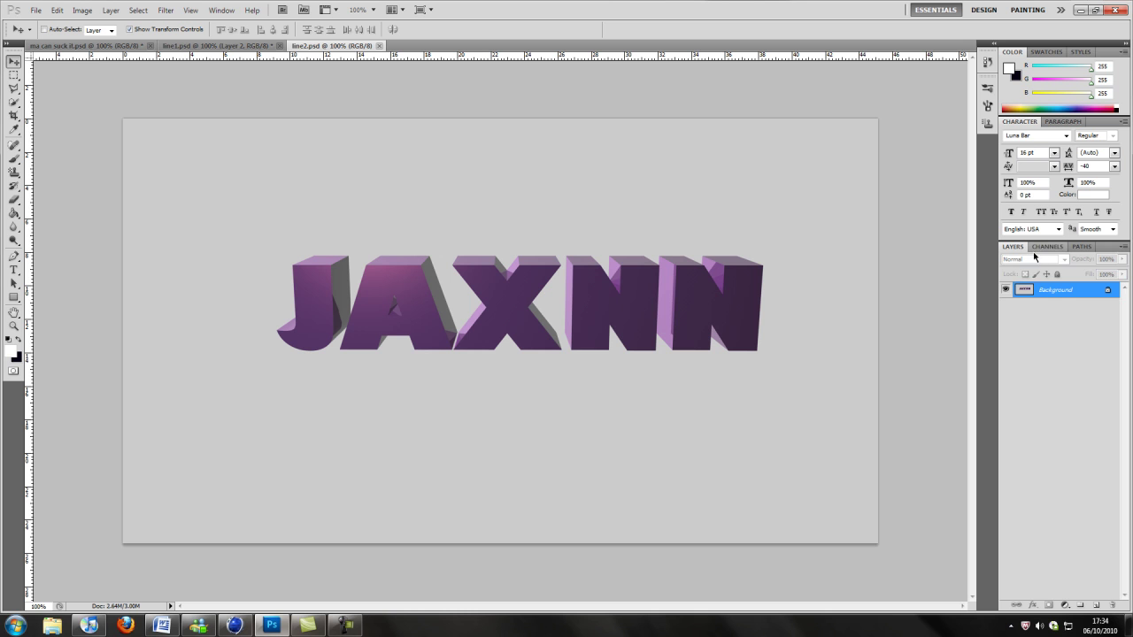
Step: Load line2's Alpha 1 selection and drag the purple letters into line1.psd as Layer 3
left_click(1044, 247)
left_click(1070, 316, "ctrl")
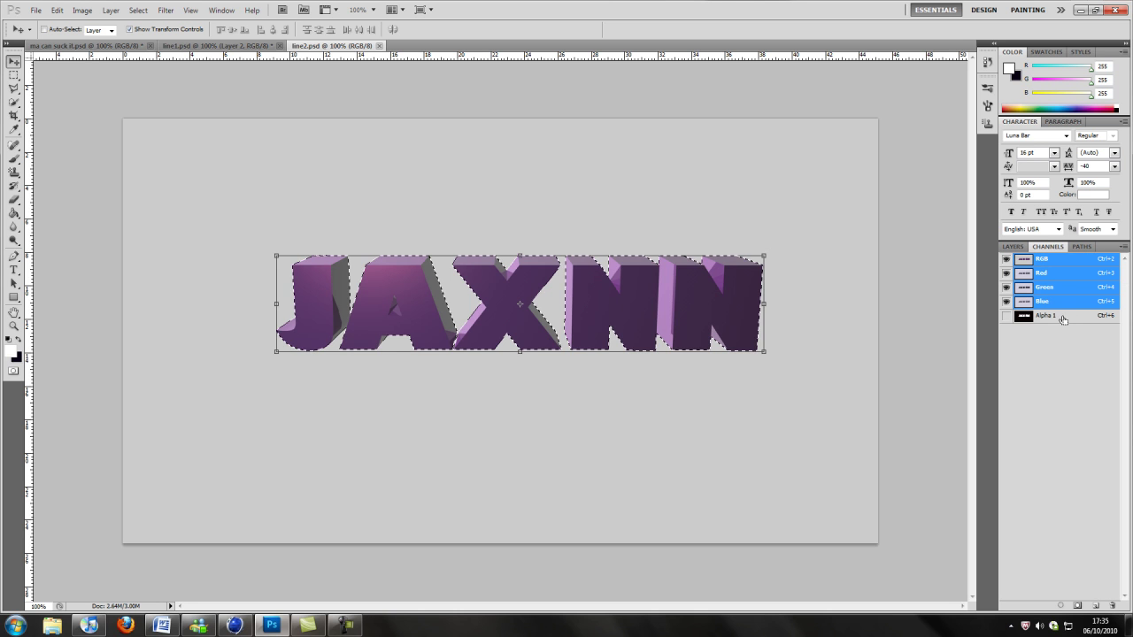
left_click_drag(620, 304, 561, 315)
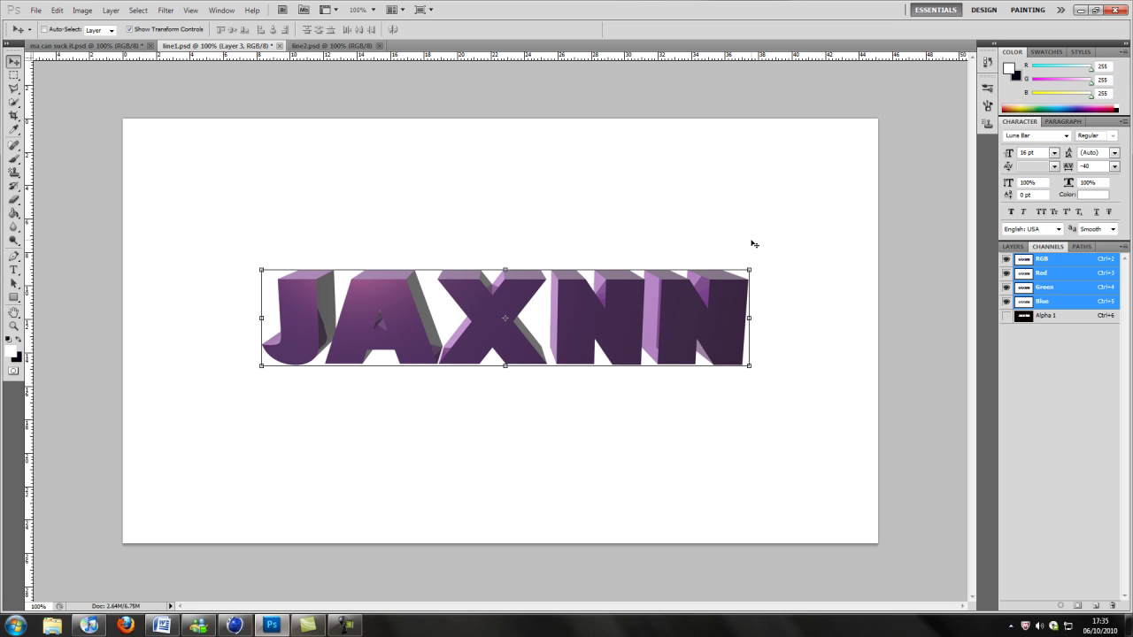
left_click(1012, 247)
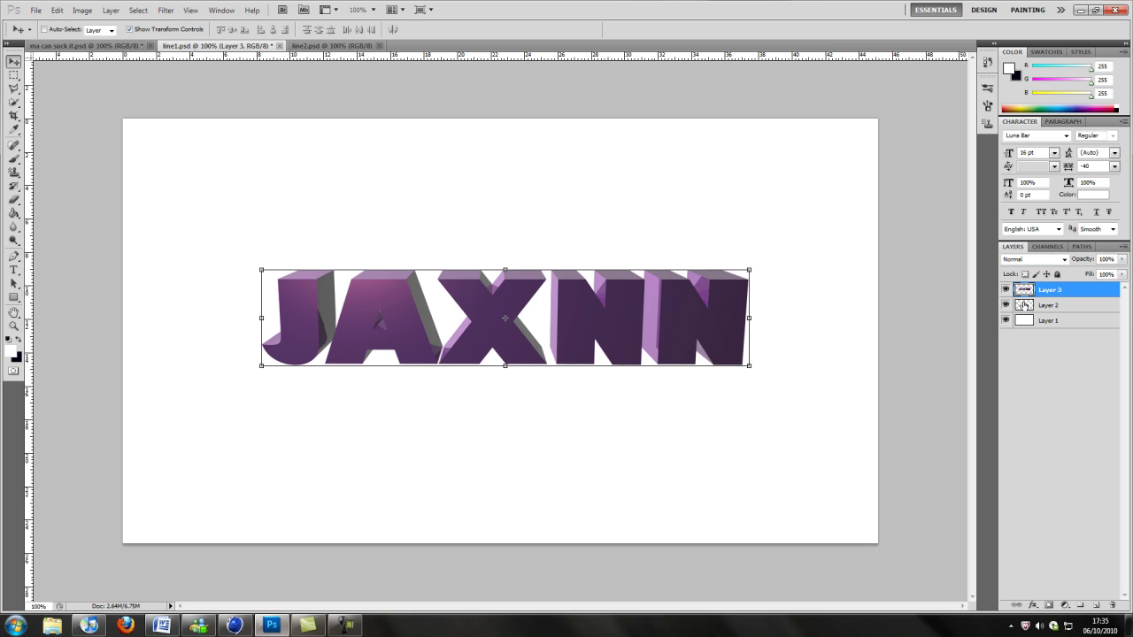
Step: Lower Layer 3 to 38% opacity and toggle its visibility to check alignment with the wireframe
left_click(1122, 259)
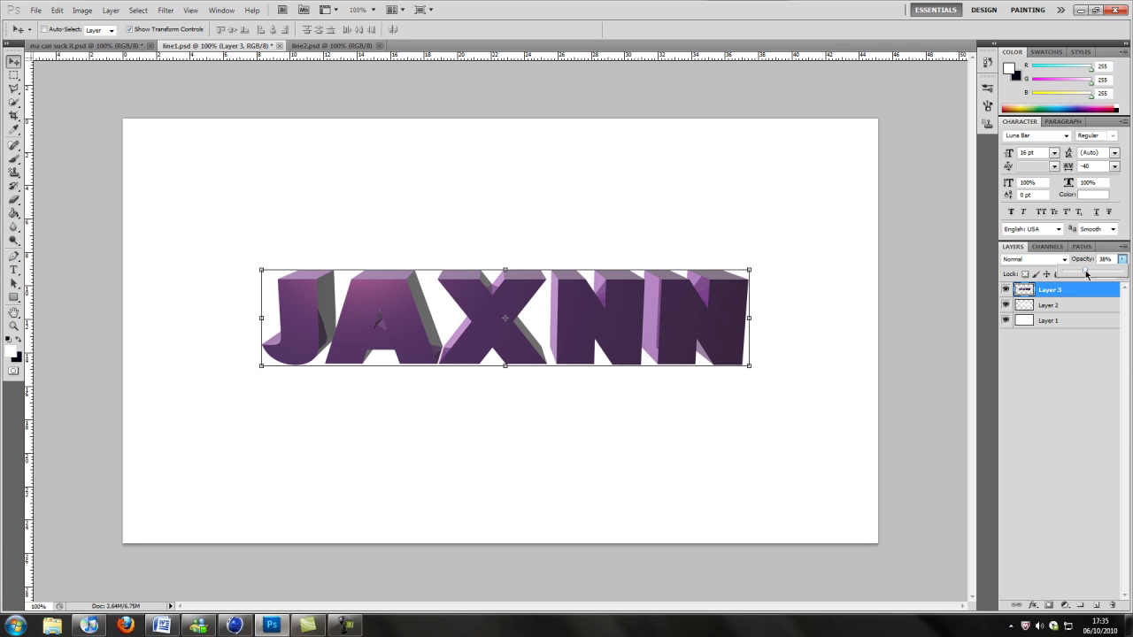
left_click(1006, 290)
left_click(1005, 291)
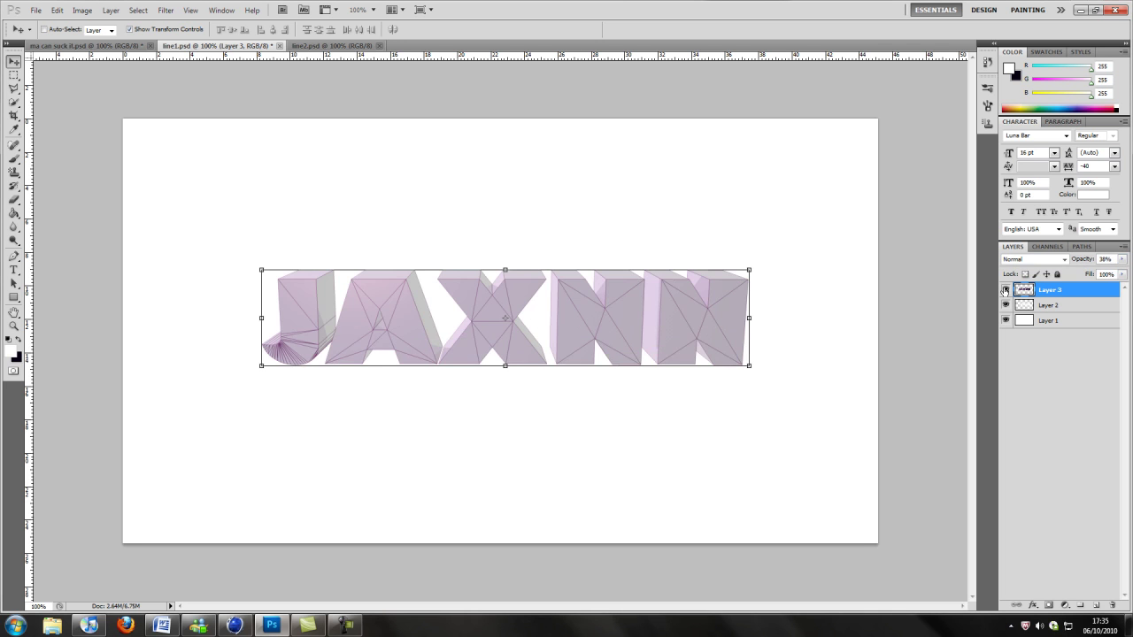
left_click(1005, 290)
left_click(1005, 290)
Step: Set up the Eraser with the 1864 splatter brush and test a stamp below the J and A
left_click(13, 199)
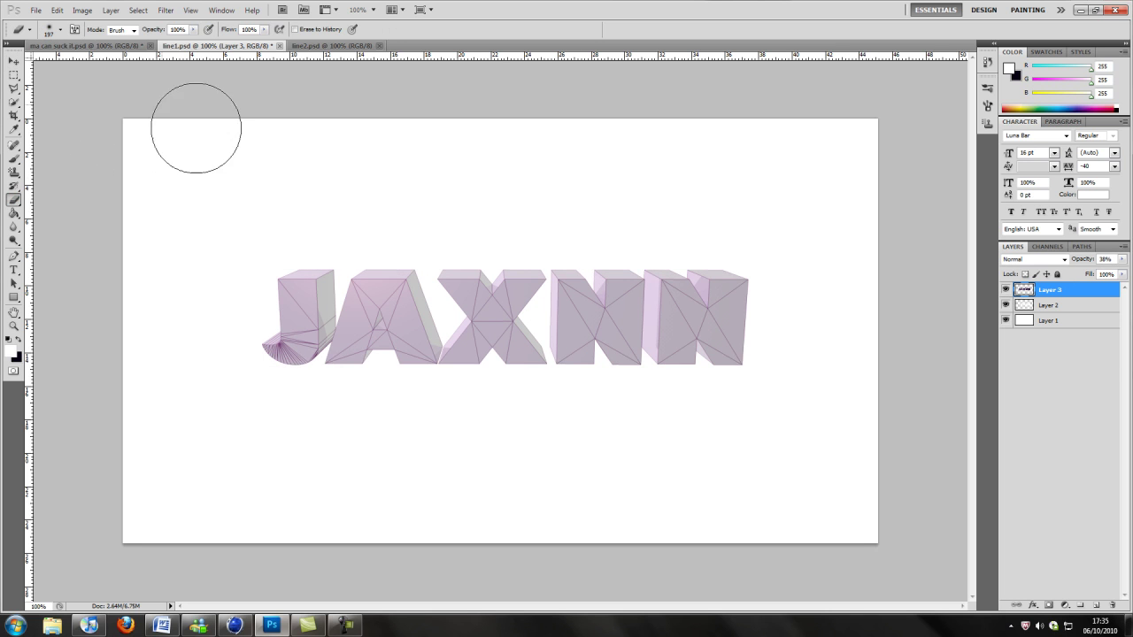
right_click(451, 326)
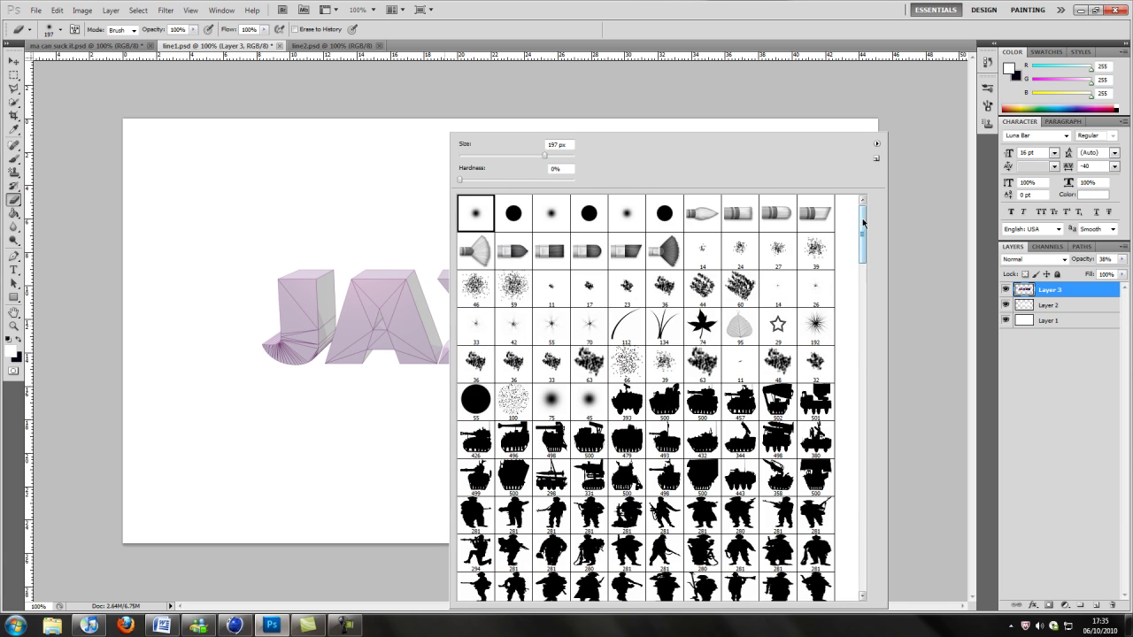
left_click_drag(865, 223, 864, 554)
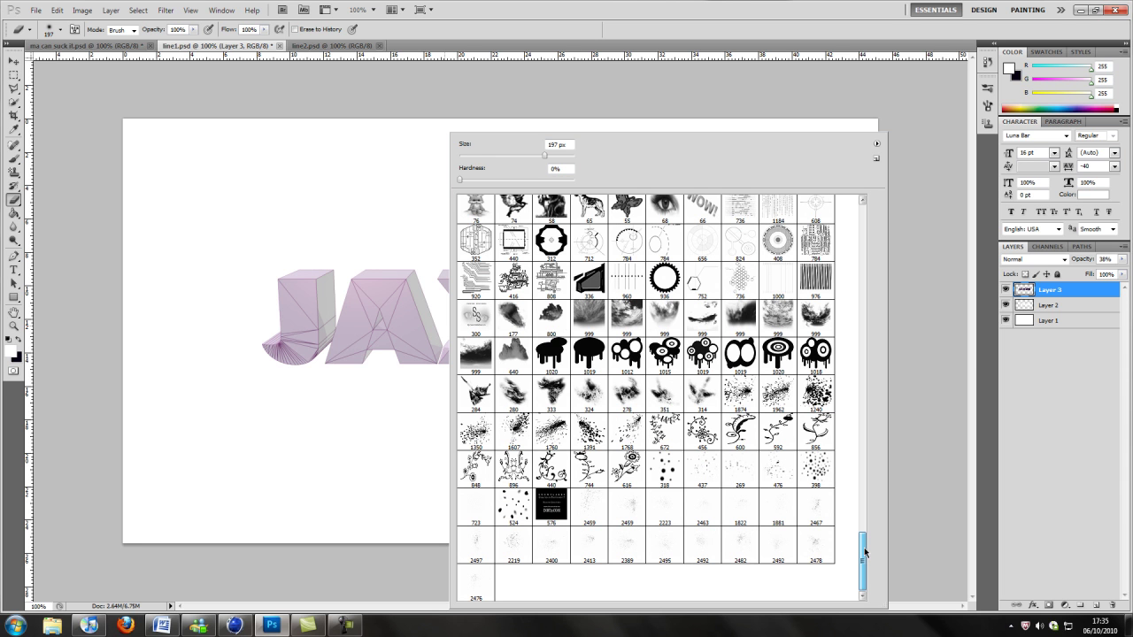
left_click_drag(864, 551, 865, 483)
left_click(489, 392)
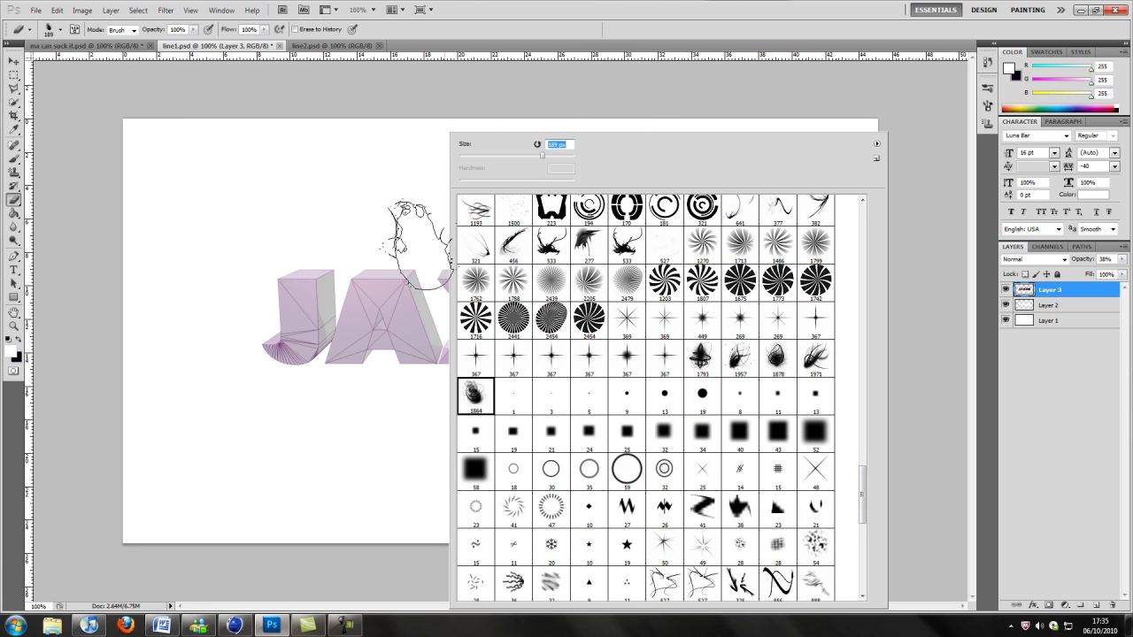
left_click(367, 397)
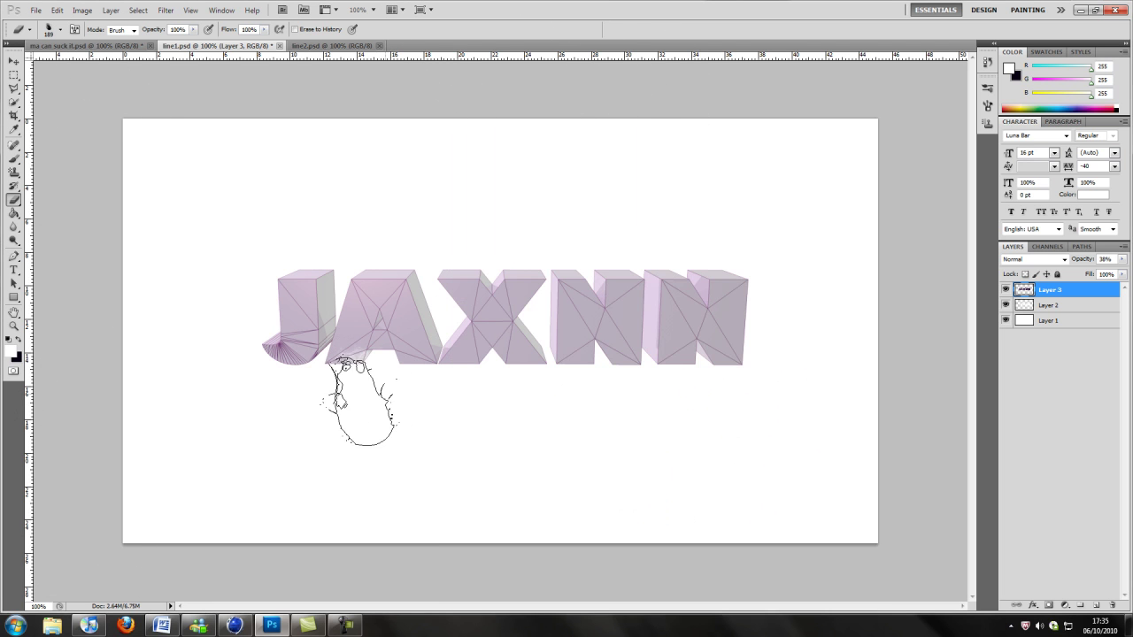
left_click(361, 399)
Step: Restore Layer 3 to 100% opacity and erase the purple text from the A toward the X
left_click(1121, 260)
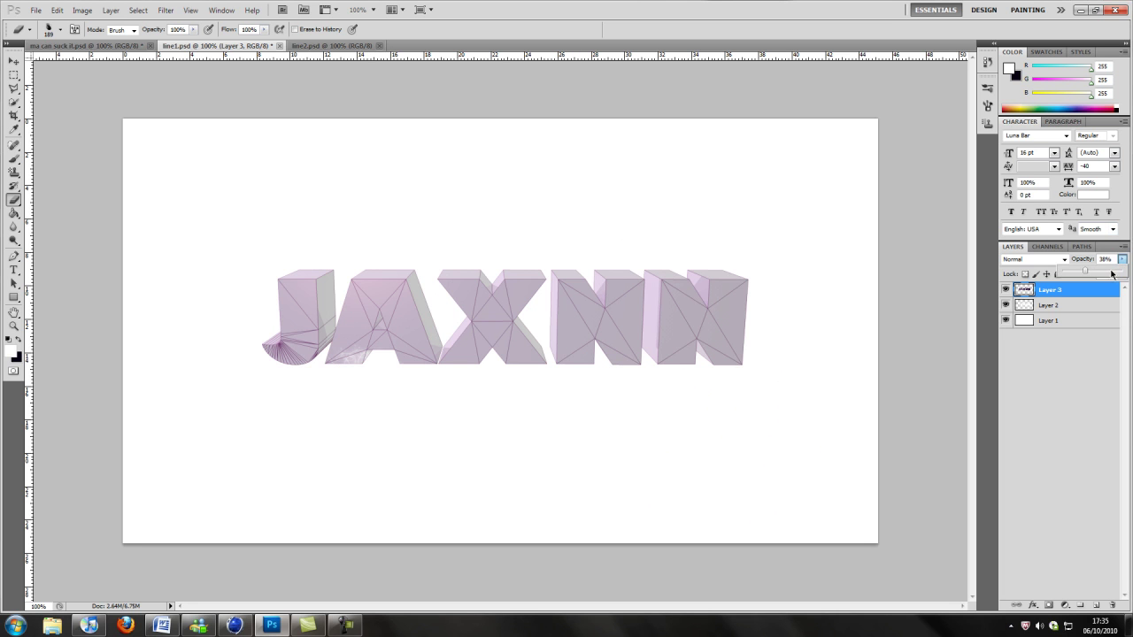
left_click_drag(1122, 274, 1124, 275)
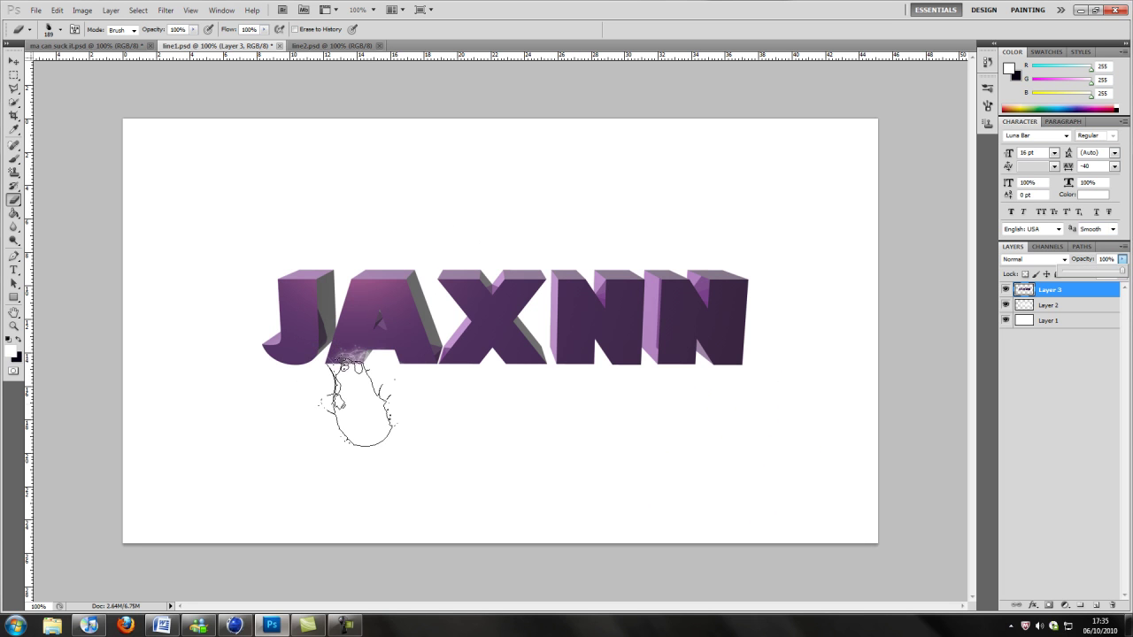
mouse_move(380, 392)
left_mouse_down()
mouse_move(420, 382)
mouse_move(444, 312)
mouse_move(422, 380)
mouse_move(423, 369)
mouse_move(351, 405)
mouse_move(422, 375)
mouse_move(425, 356)
mouse_move(483, 307)
mouse_move(469, 289)
mouse_move(489, 303)
mouse_move(532, 268)
mouse_move(558, 290)
mouse_move(625, 260)
mouse_move(669, 297)
mouse_move(695, 263)
mouse_move(712, 329)
mouse_move(724, 327)
mouse_move(641, 301)
mouse_move(649, 276)
mouse_move(538, 321)
mouse_move(447, 264)
left_mouse_up()
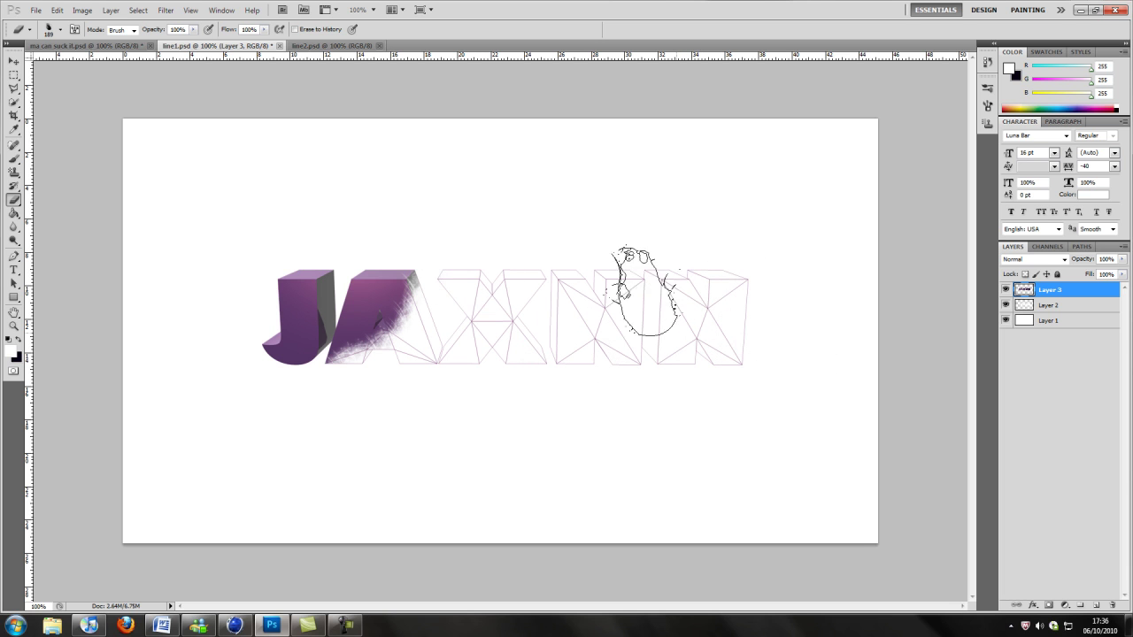
left_click(124, 46)
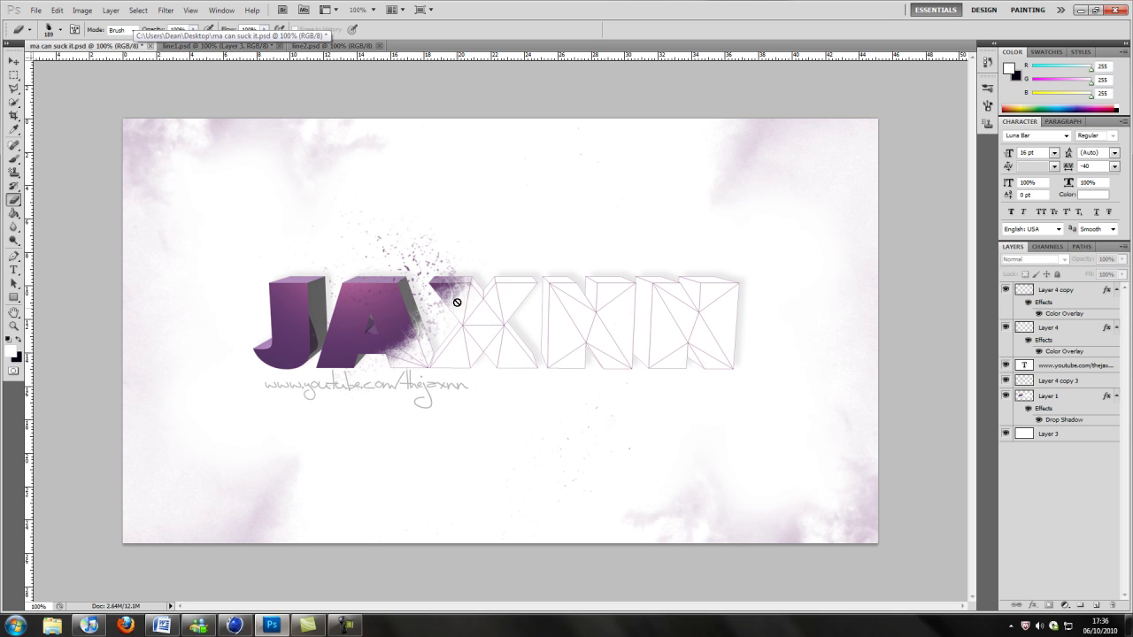
Step: Back in line1.psd, choose the Brush tool and add a new empty layer above Layer 3
left_click(239, 46)
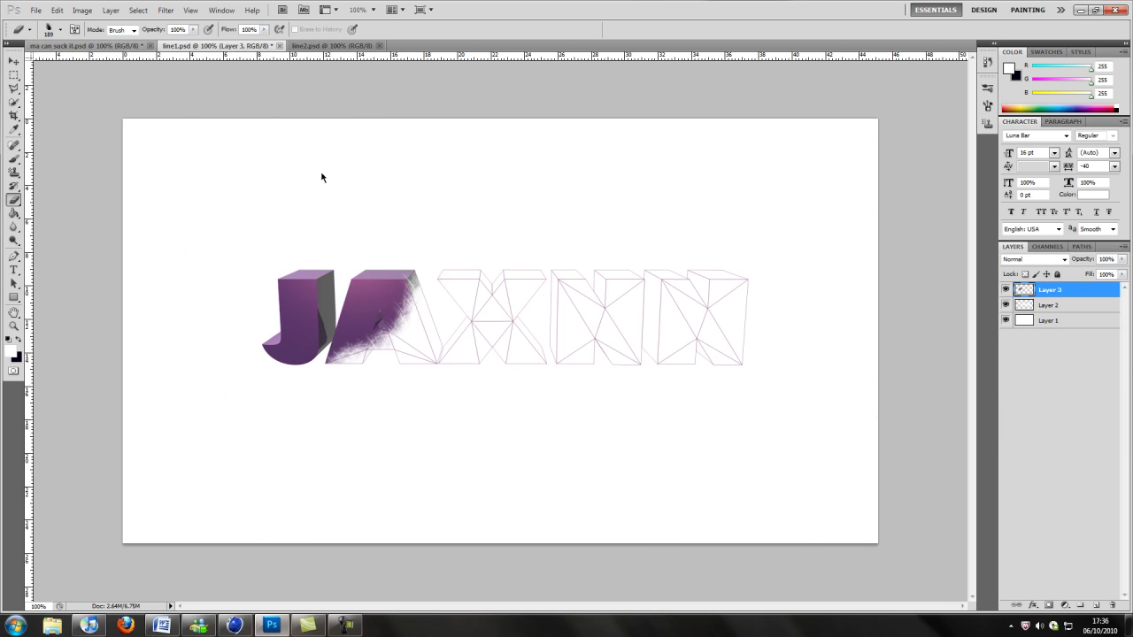
key("ctrl+shift+Tab")
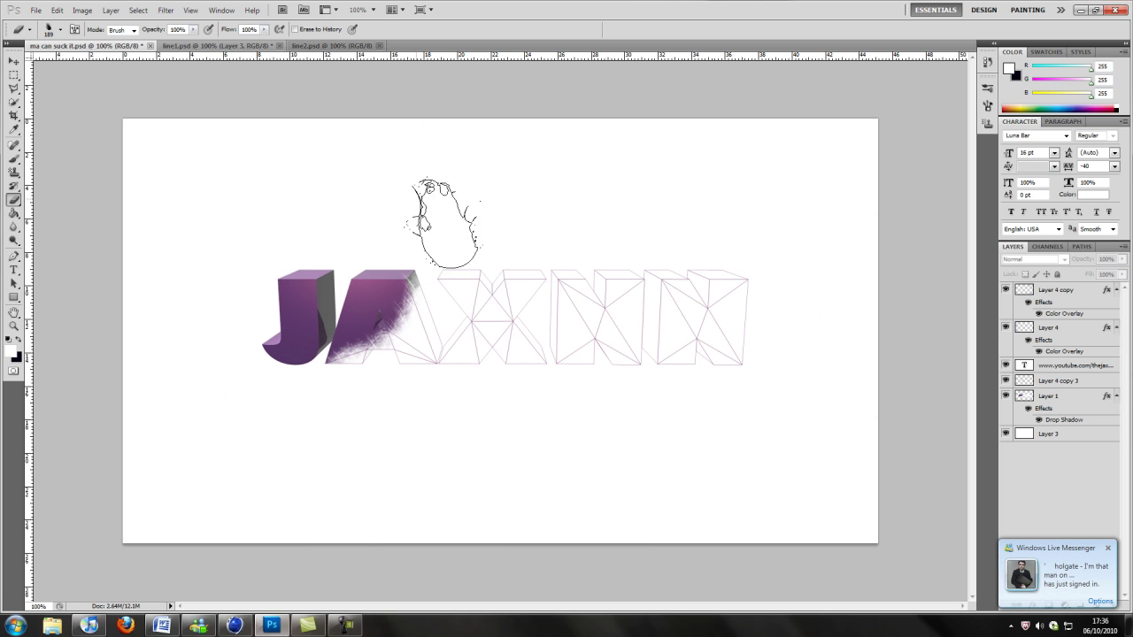
key("ctrl+Tab")
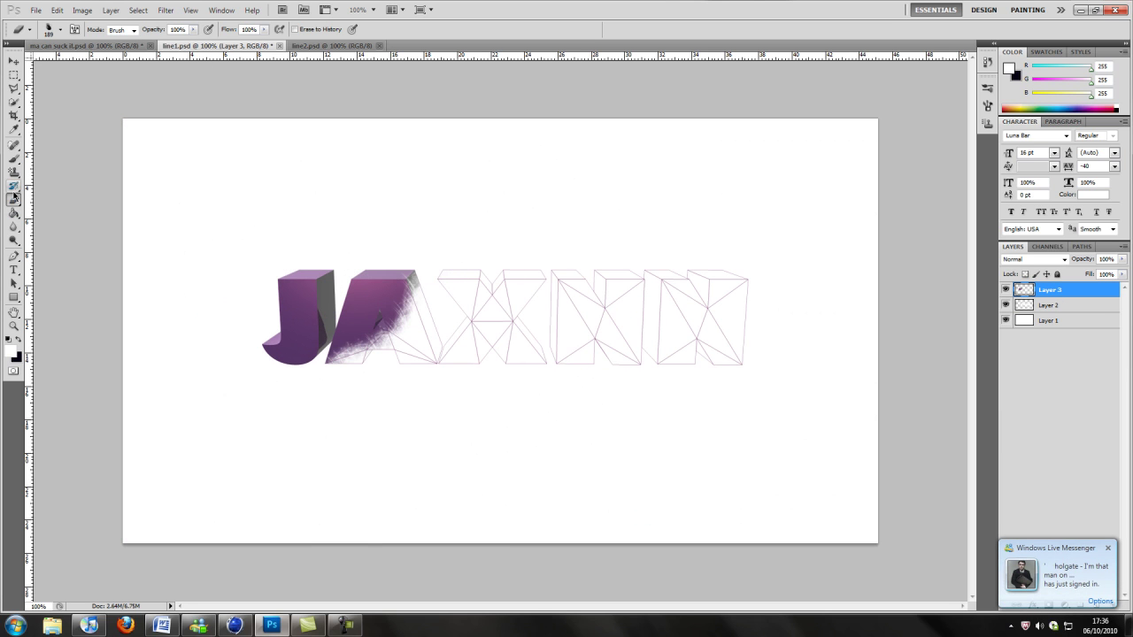
left_click(14, 159)
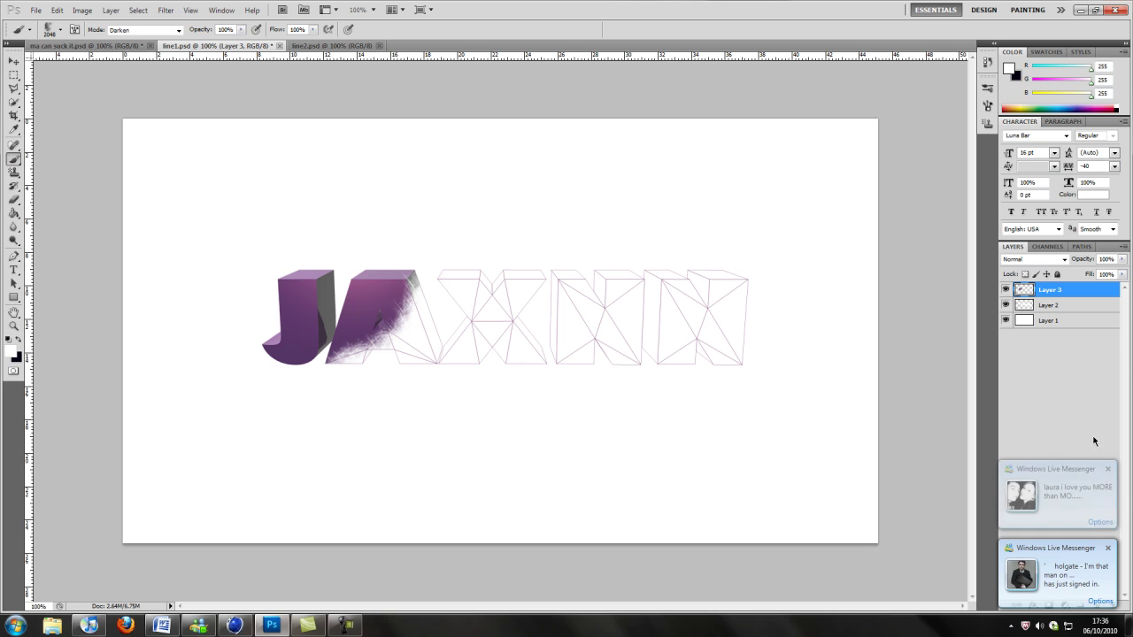
left_click(1106, 472)
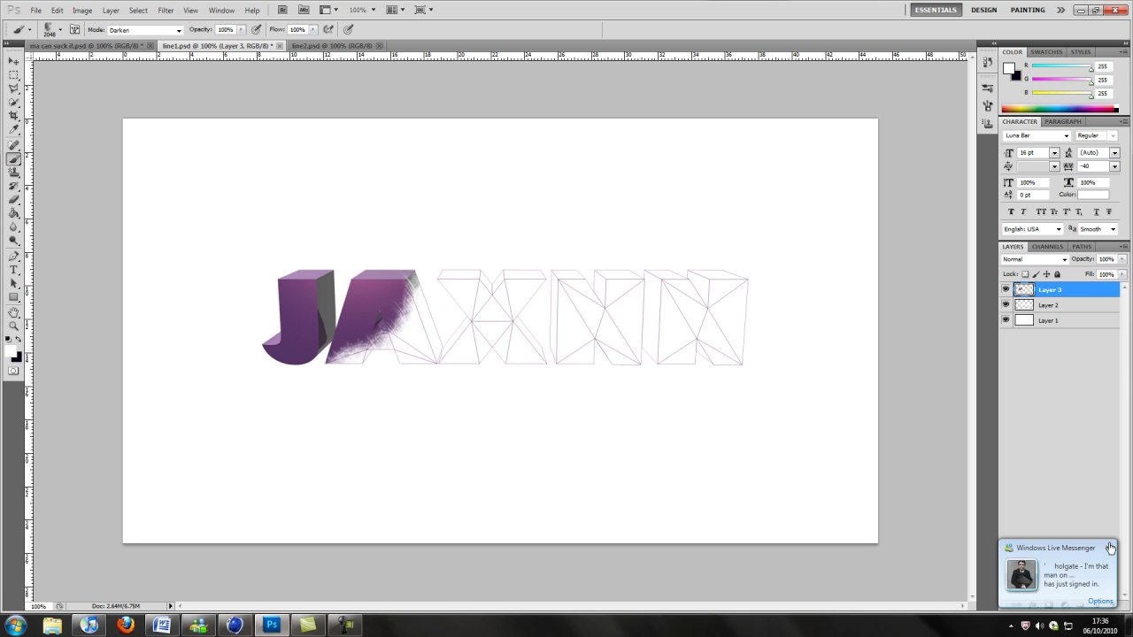
left_click(1107, 547)
left_click(1095, 605)
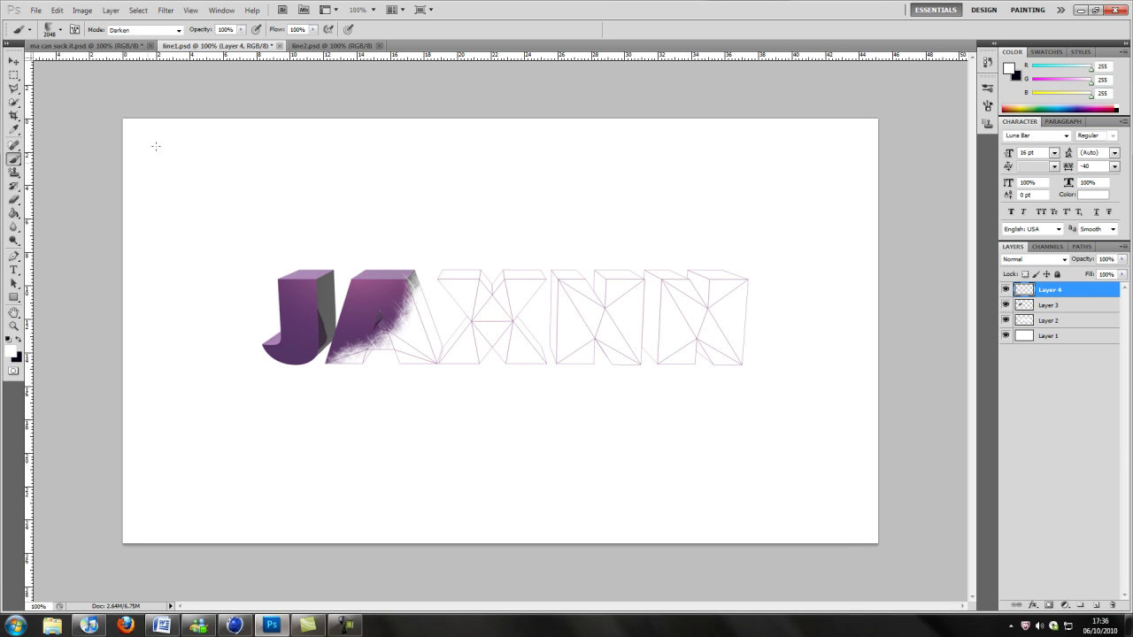
Step: Choose the 2219 px splatter brush and stamp it over the A
right_click(410, 135)
left_click_drag(824, 404, 820, 574)
left_click(473, 545)
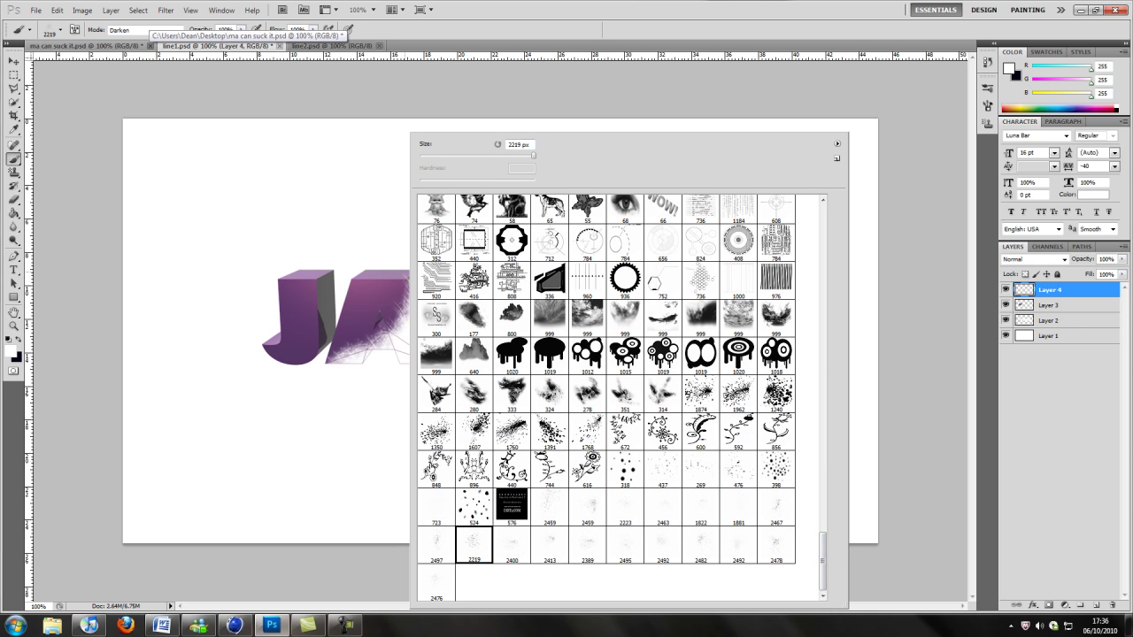
left_click(406, 215)
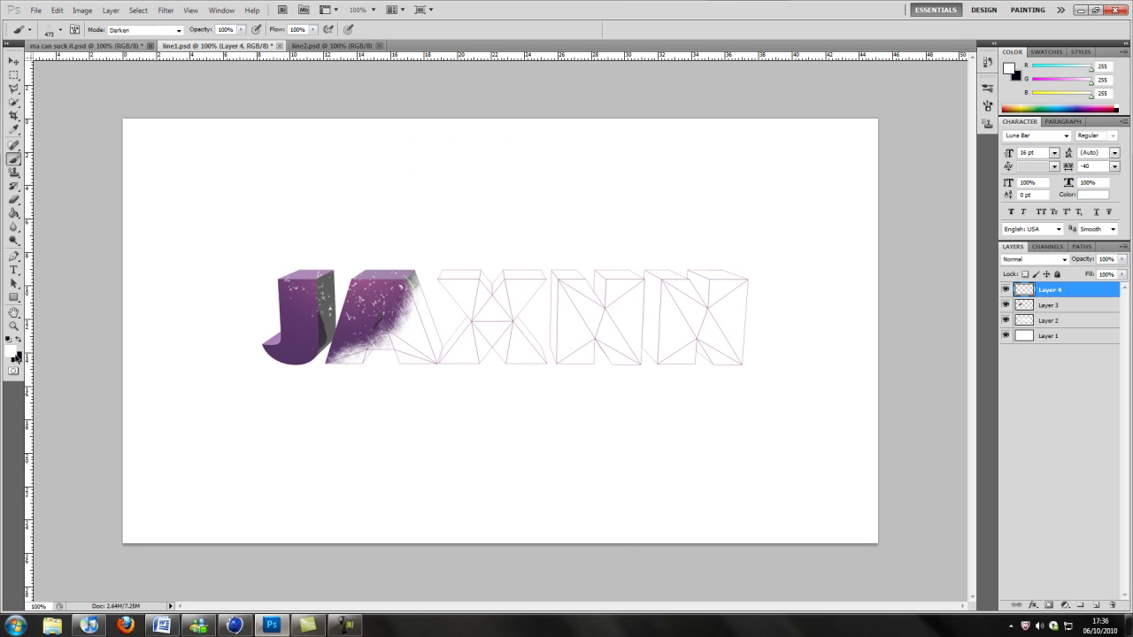
Step: Sample purple #764477, stamp particles above the A, and duplicate the particle layer
left_click(14, 353)
left_click(405, 301)
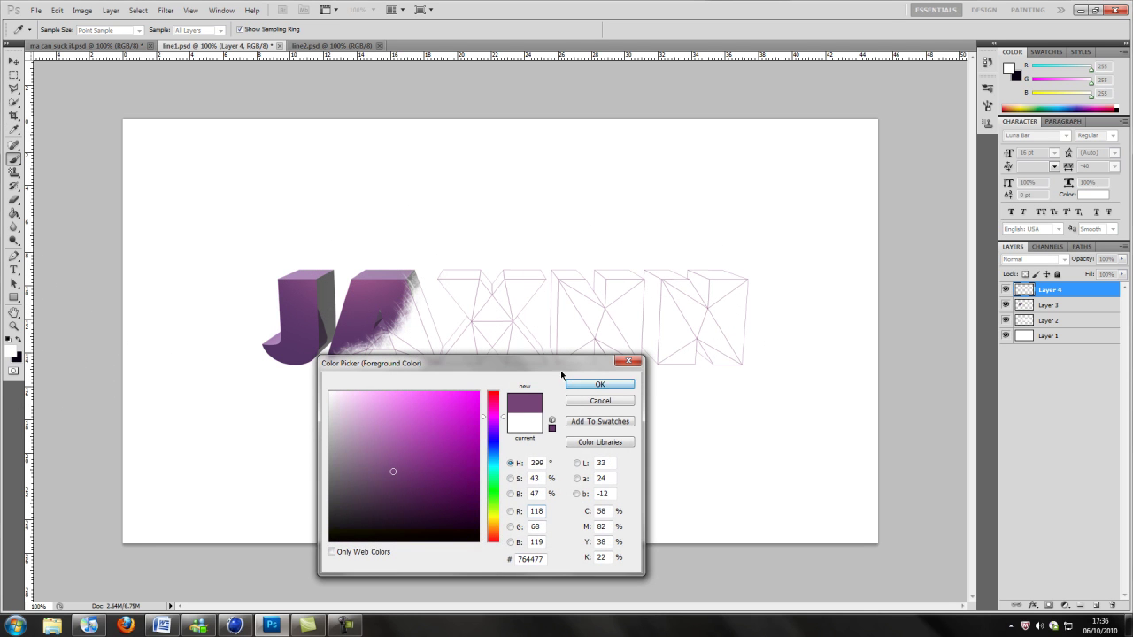
left_click(599, 384)
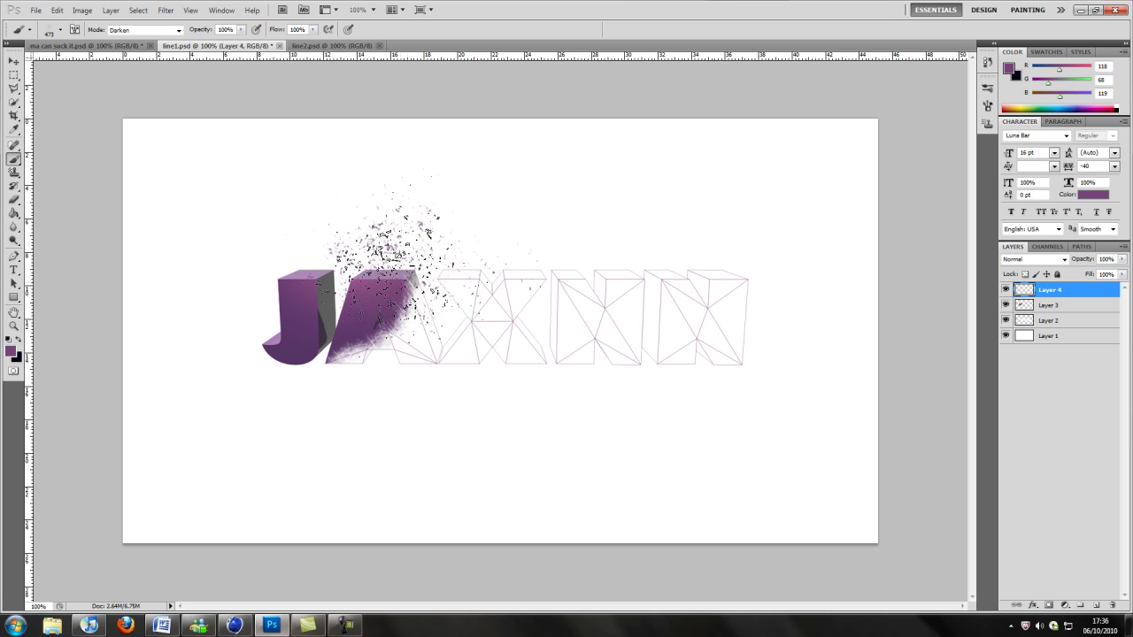
left_click(389, 256)
key("ctrl+j")
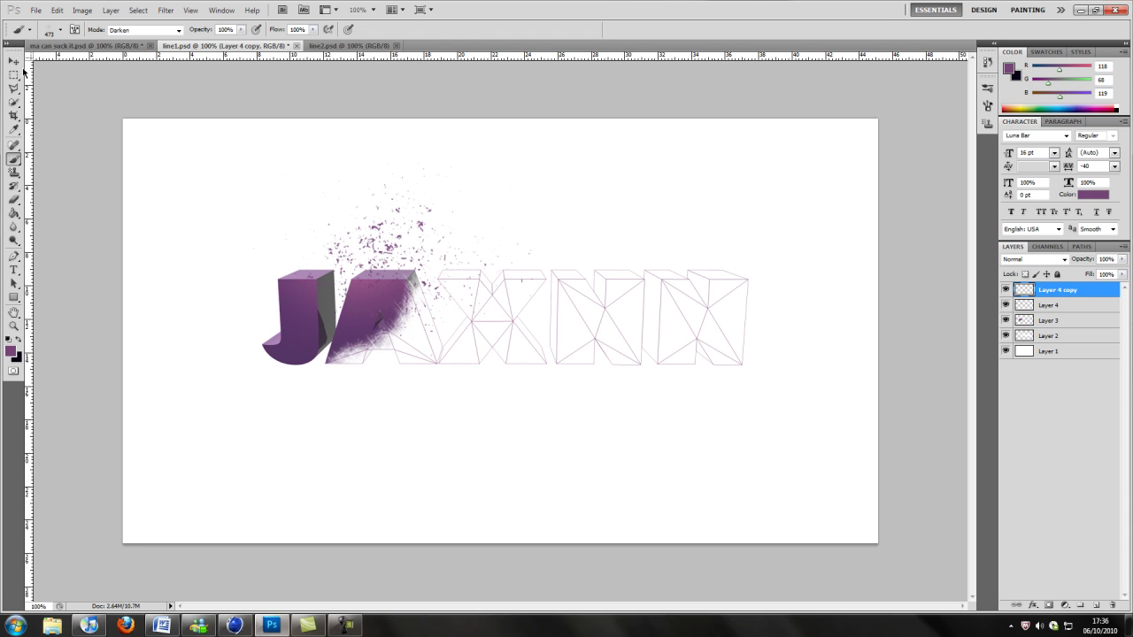
Step: Set the Eraser to a soft round 189 px brush
left_click(14, 199)
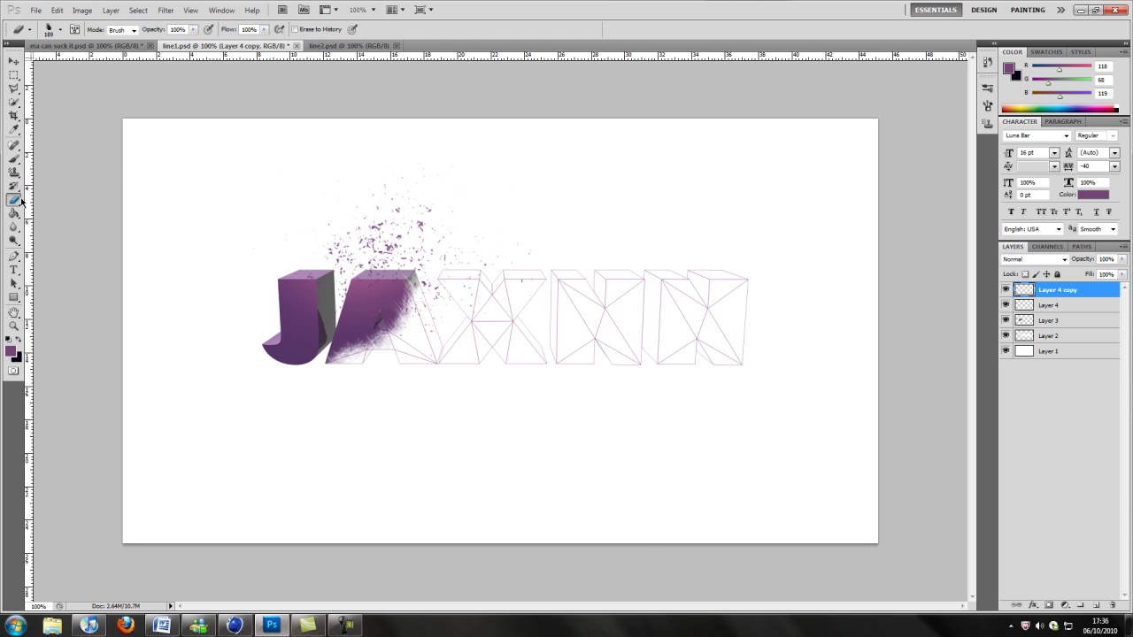
right_click(196, 196)
scroll(263, 212, "up", 15)
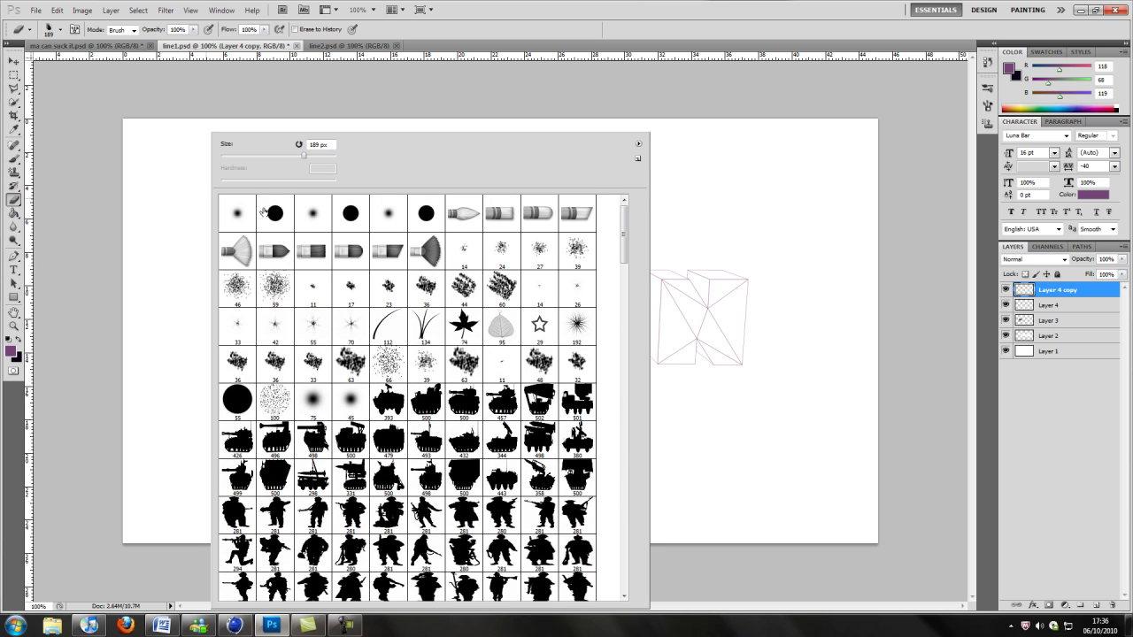
left_click(237, 212)
left_click(162, 164)
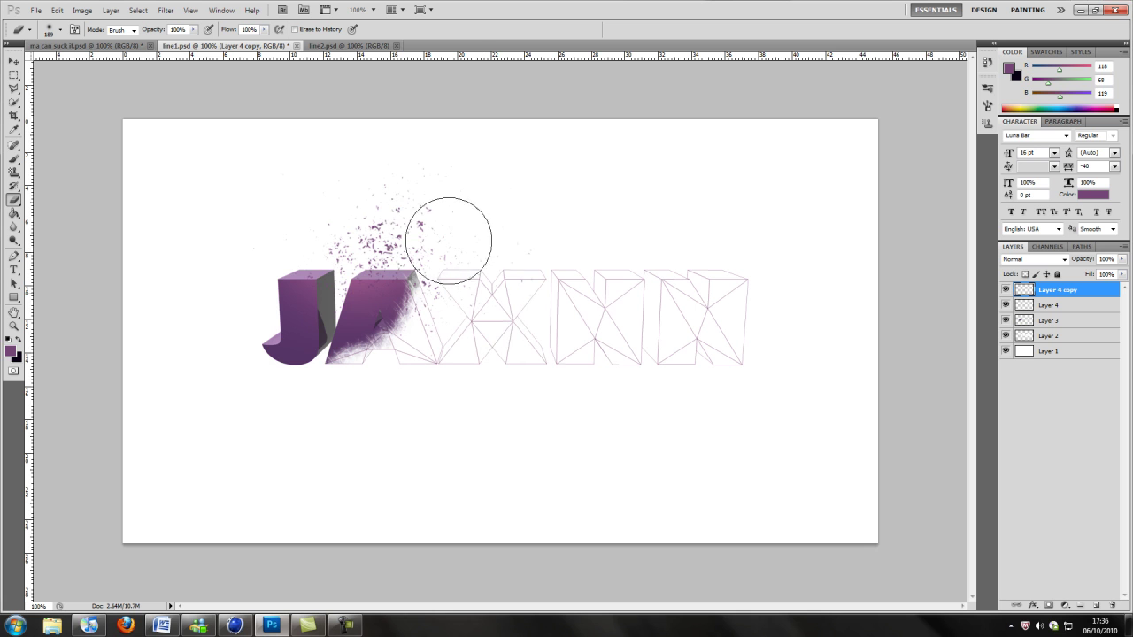
right_click(444, 212)
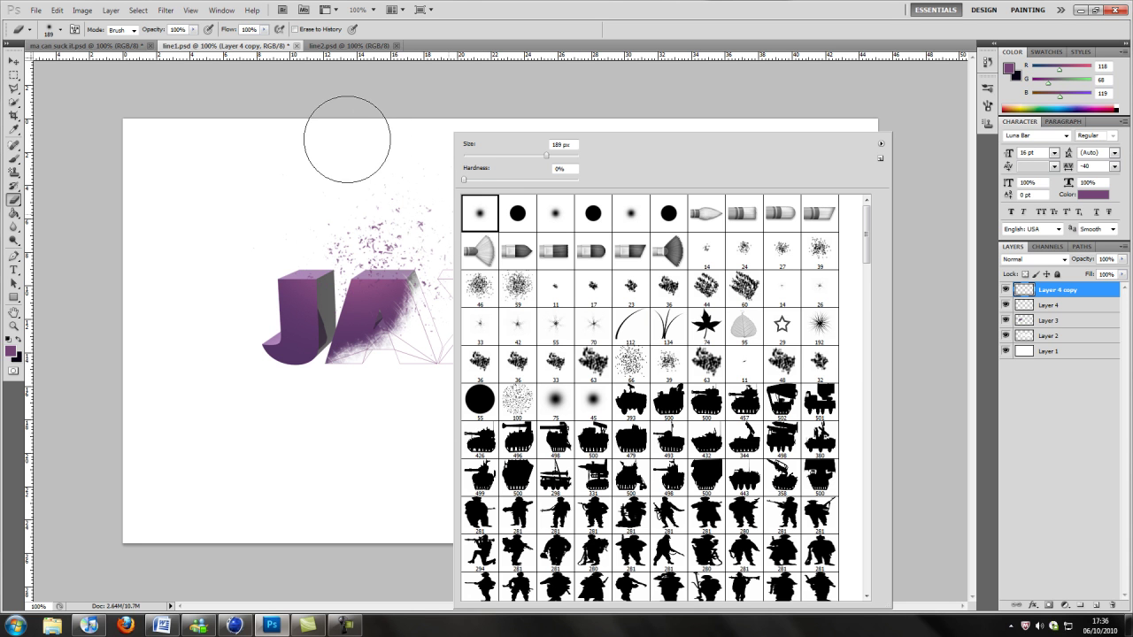
key("Escape")
Step: Duplicate the Layer 4 particles and move the copy up and to the left
left_click(1059, 304)
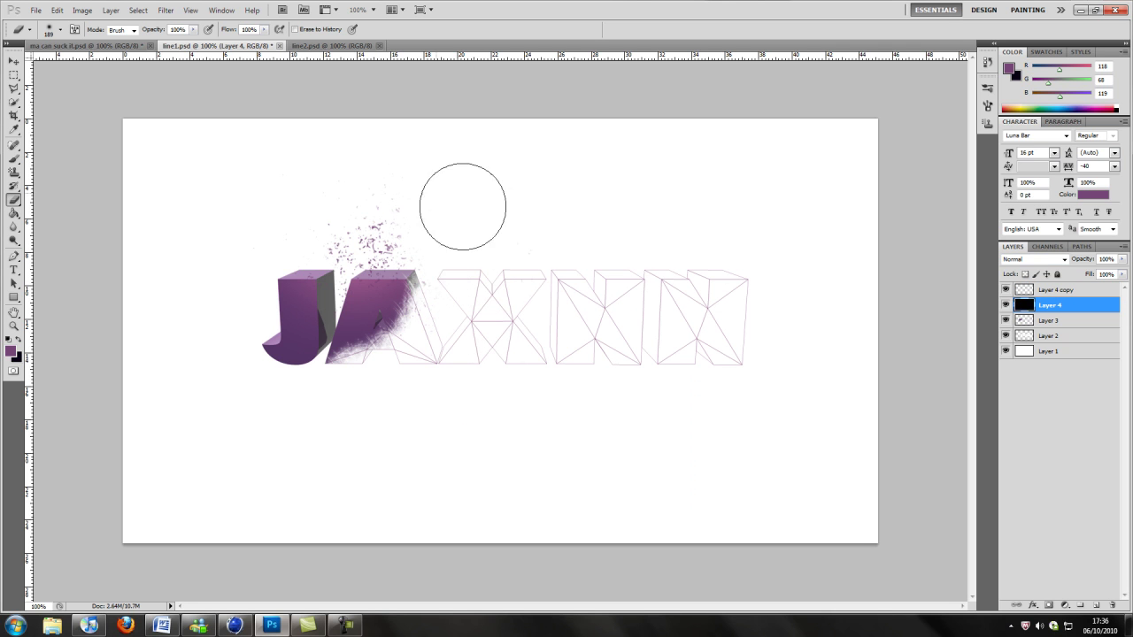
left_click(17, 65)
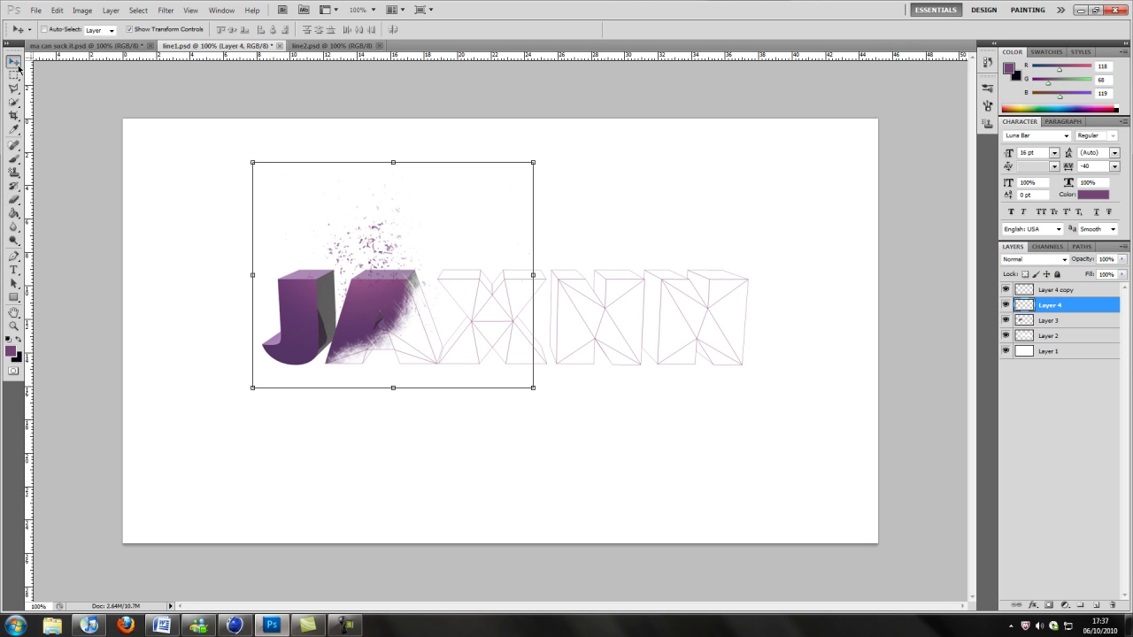
key("ctrl+j")
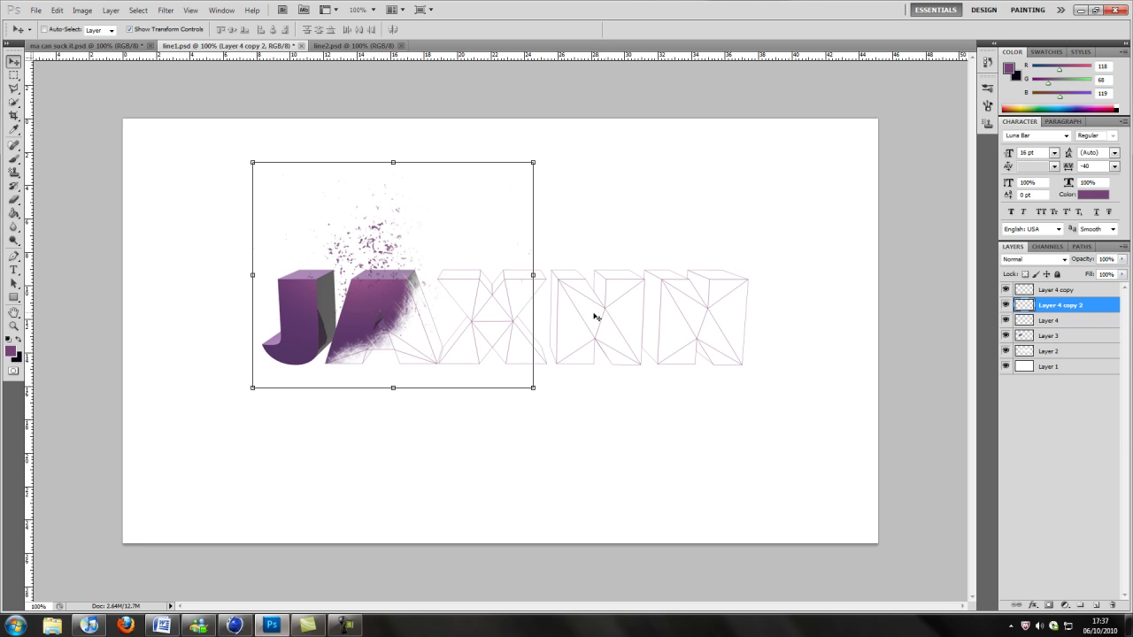
key("ctrl+f")
left_click_drag(453, 312, 397, 260)
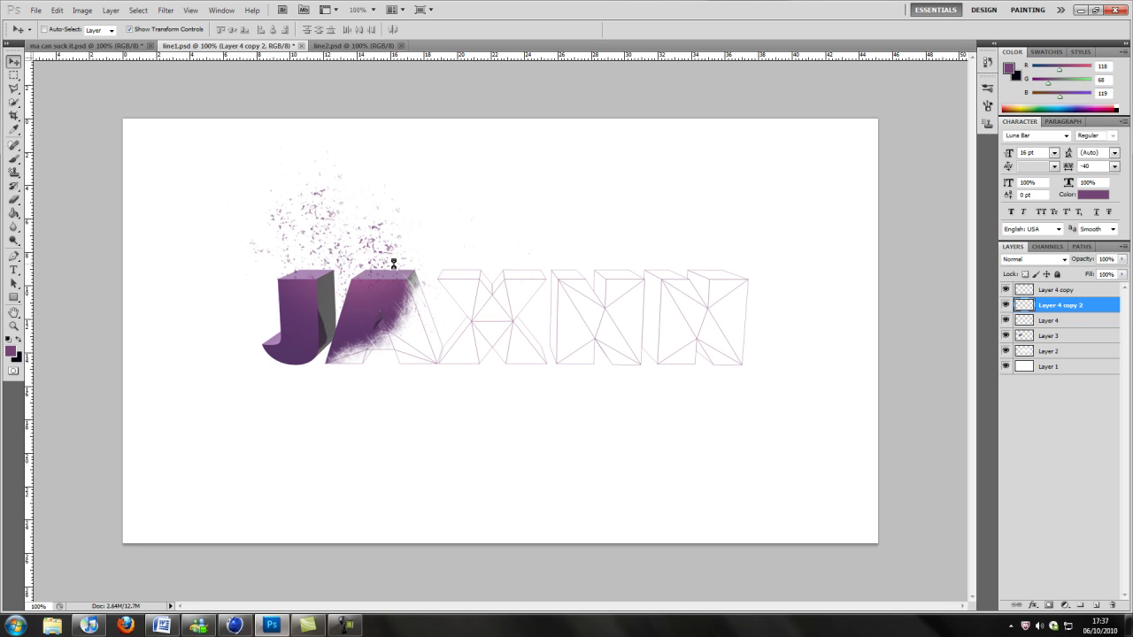
left_click(14, 199)
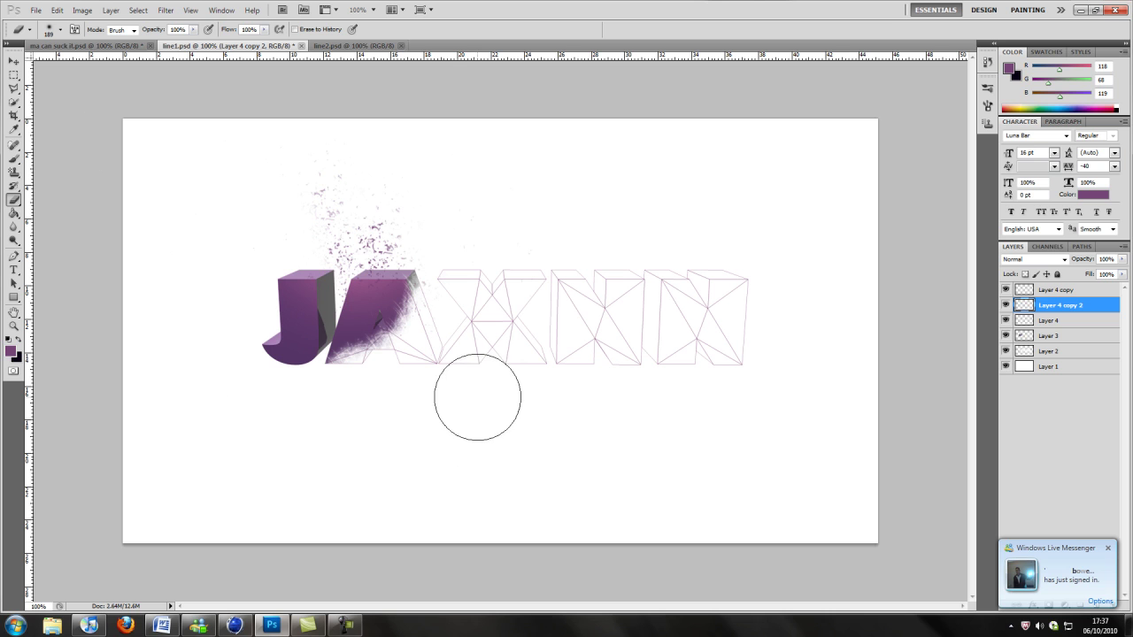
Step: Select Layers 3 and 2 and merge them with Ctrl+E
left_click(1063, 339)
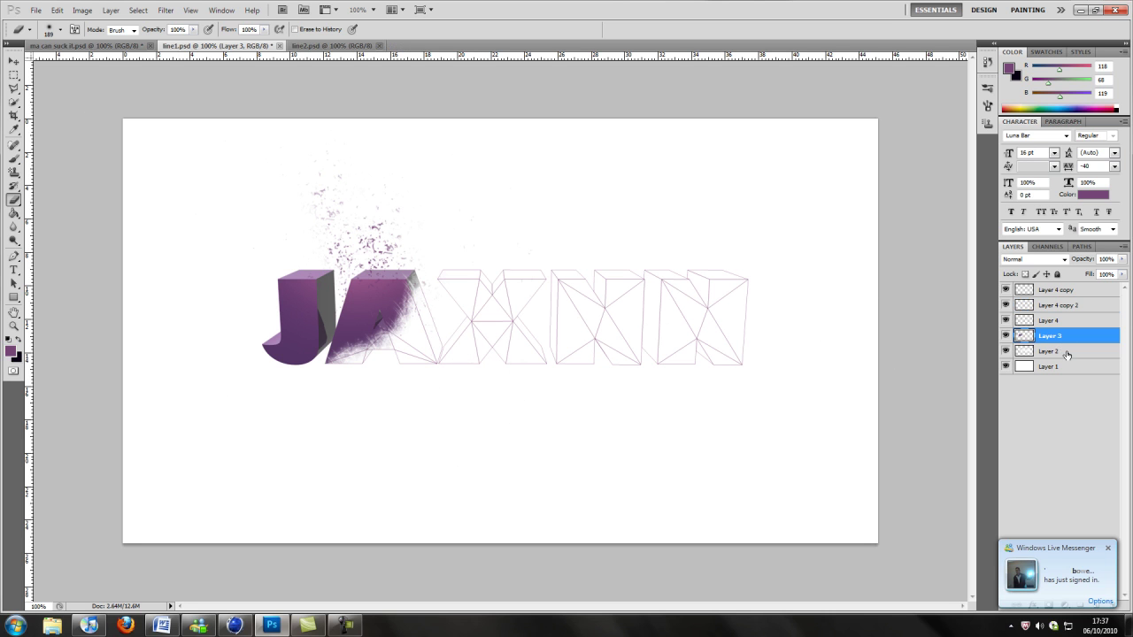
left_click(1067, 353, "shift")
key("ctrl+e")
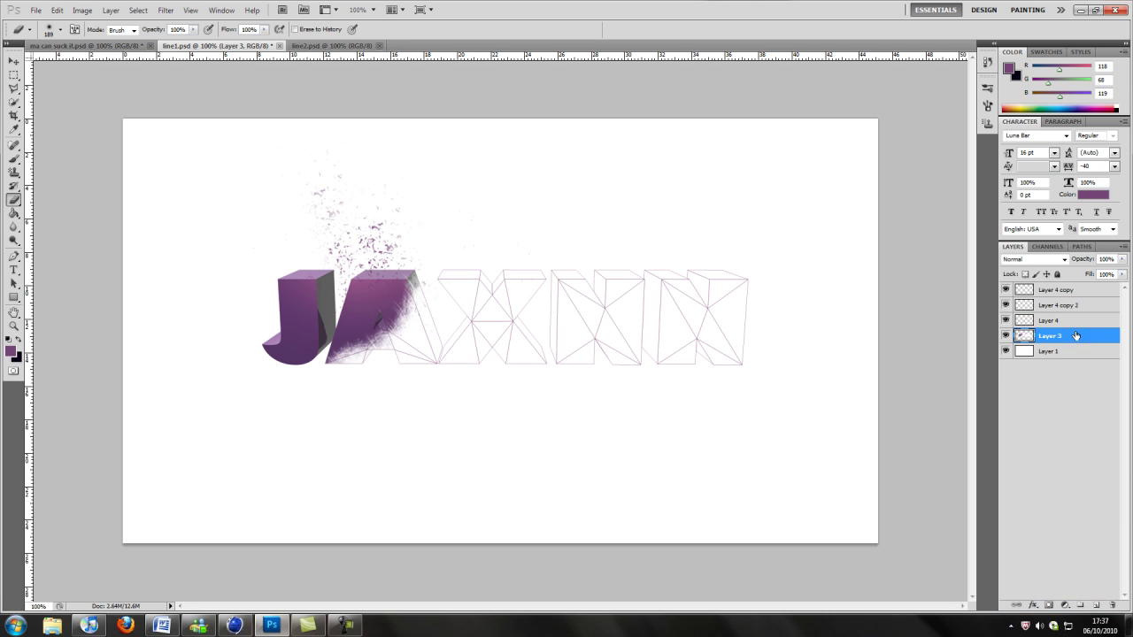
Step: Add a faint Drop Shadow to Layer 3 at a -108° angle, 12 px, with lowered opacity
double_click(1075, 336)
left_click(699, 267)
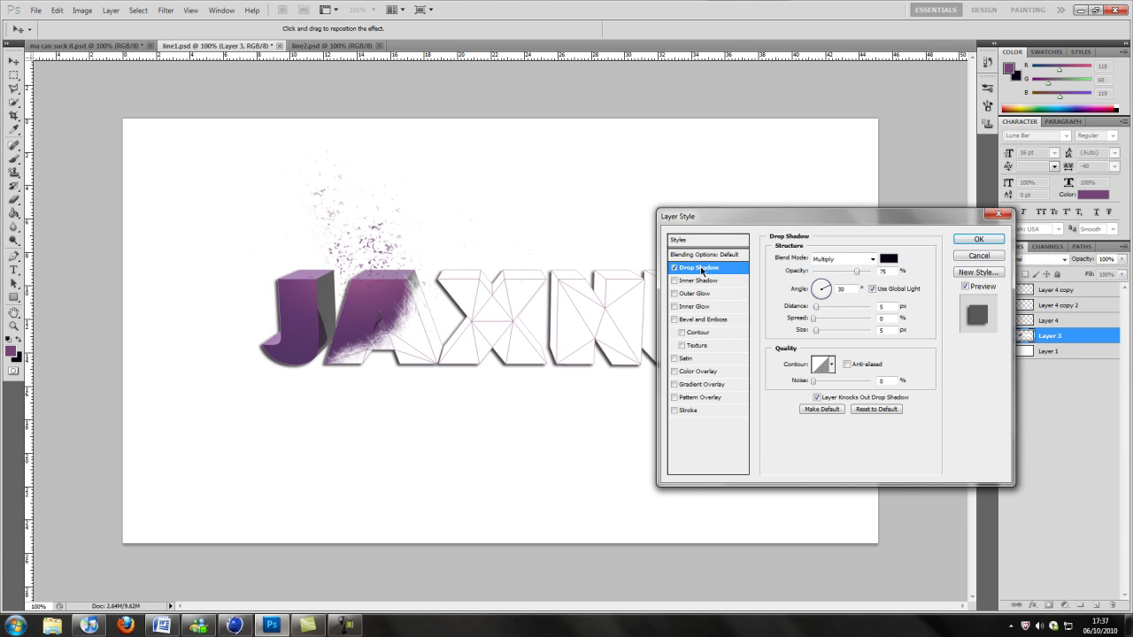
mouse_move(821, 294)
left_mouse_down()
mouse_move(812, 301)
mouse_move(830, 309)
mouse_move(820, 311)
left_mouse_up()
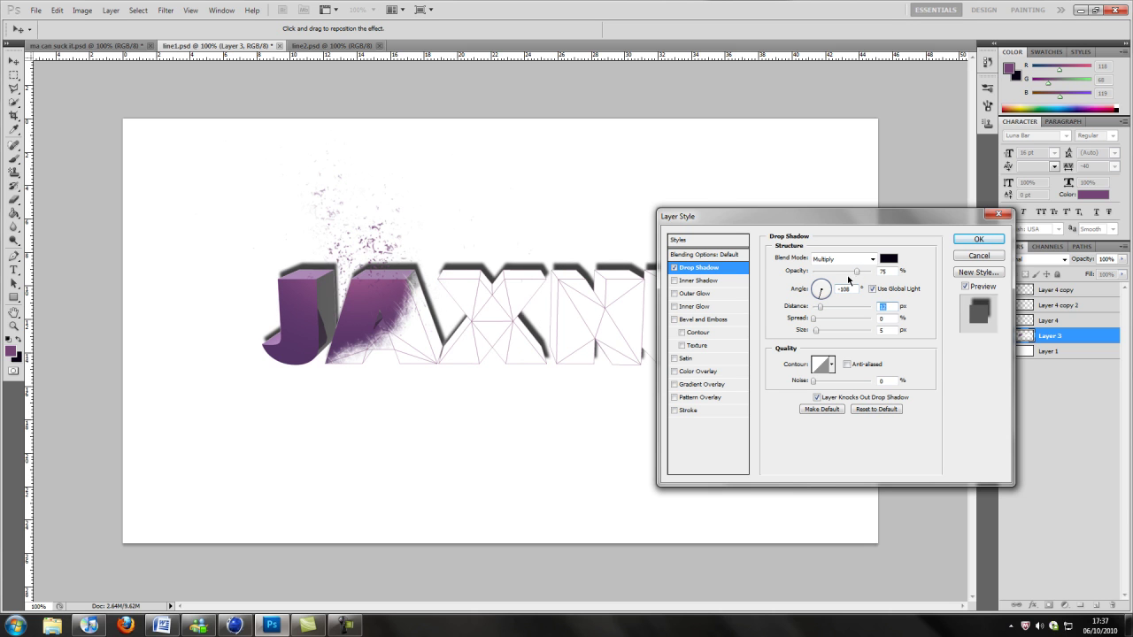
left_click_drag(841, 273, 820, 283)
key("Return")
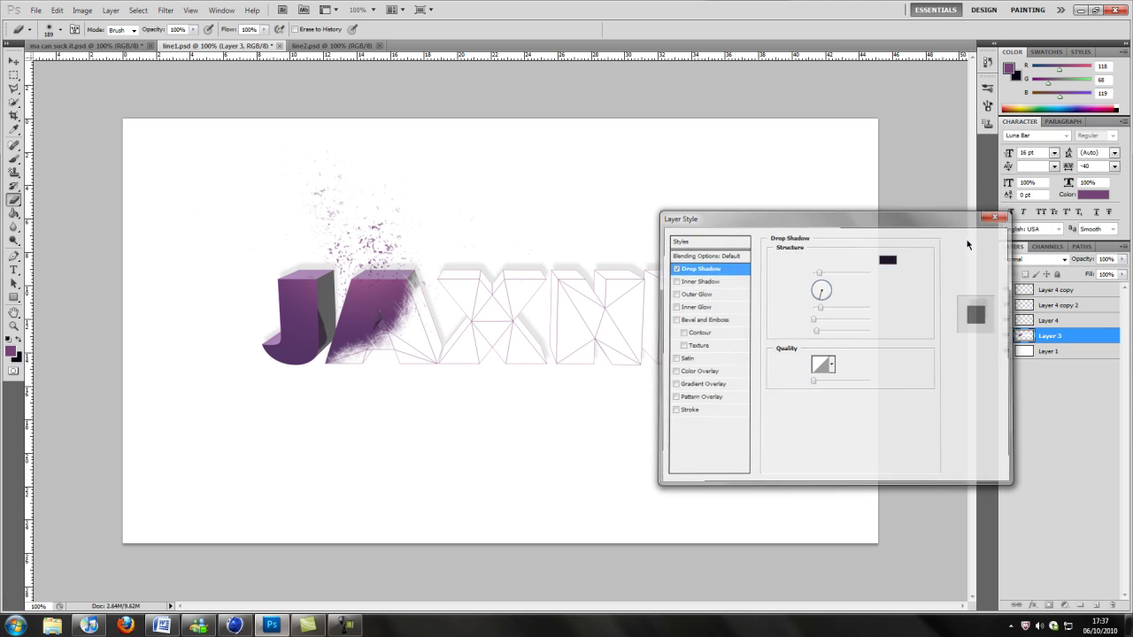
key("e")
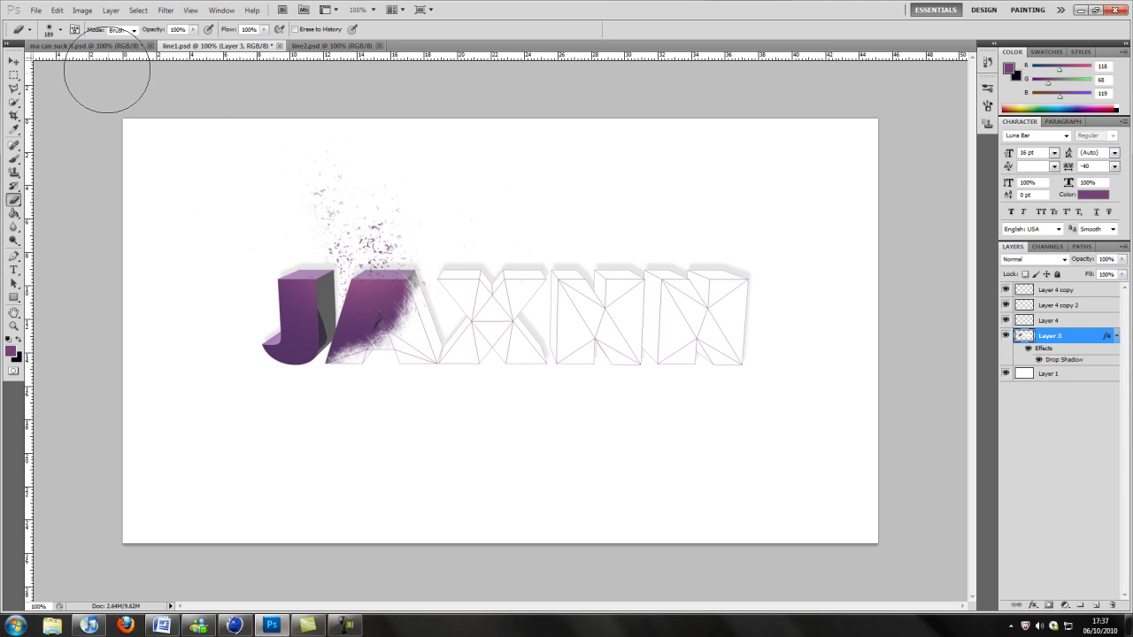
left_click(98, 46)
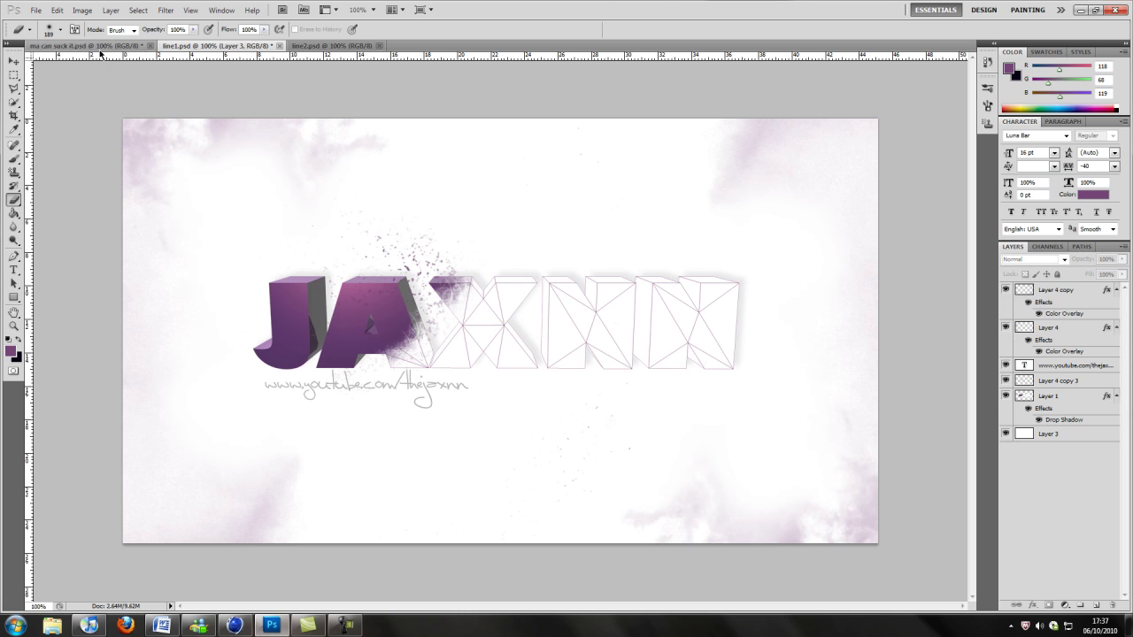
left_click(201, 47)
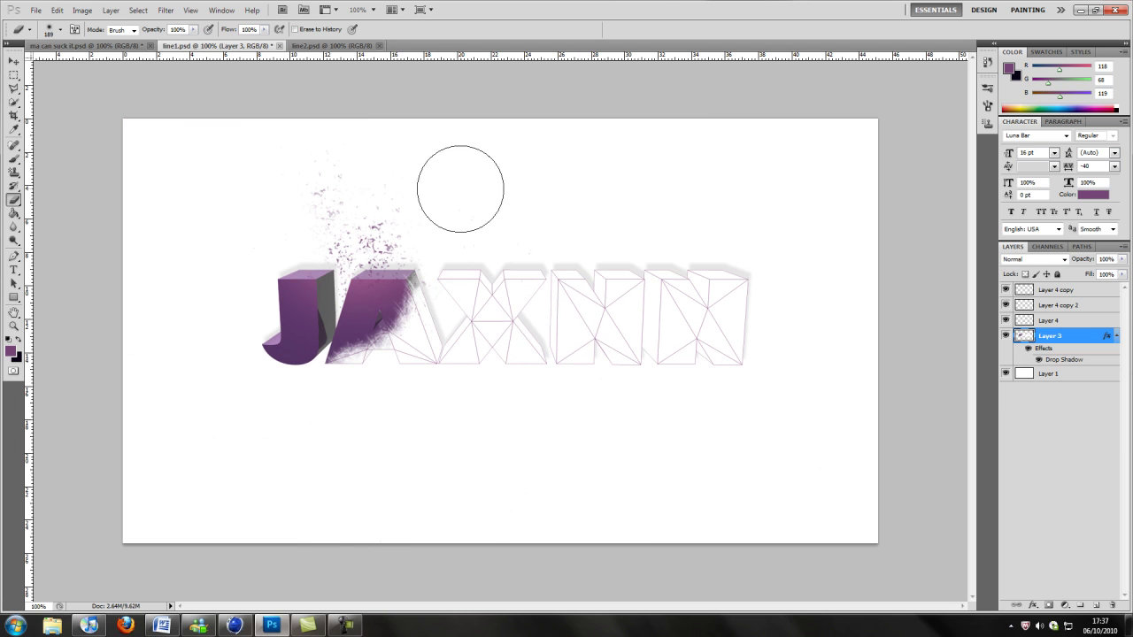